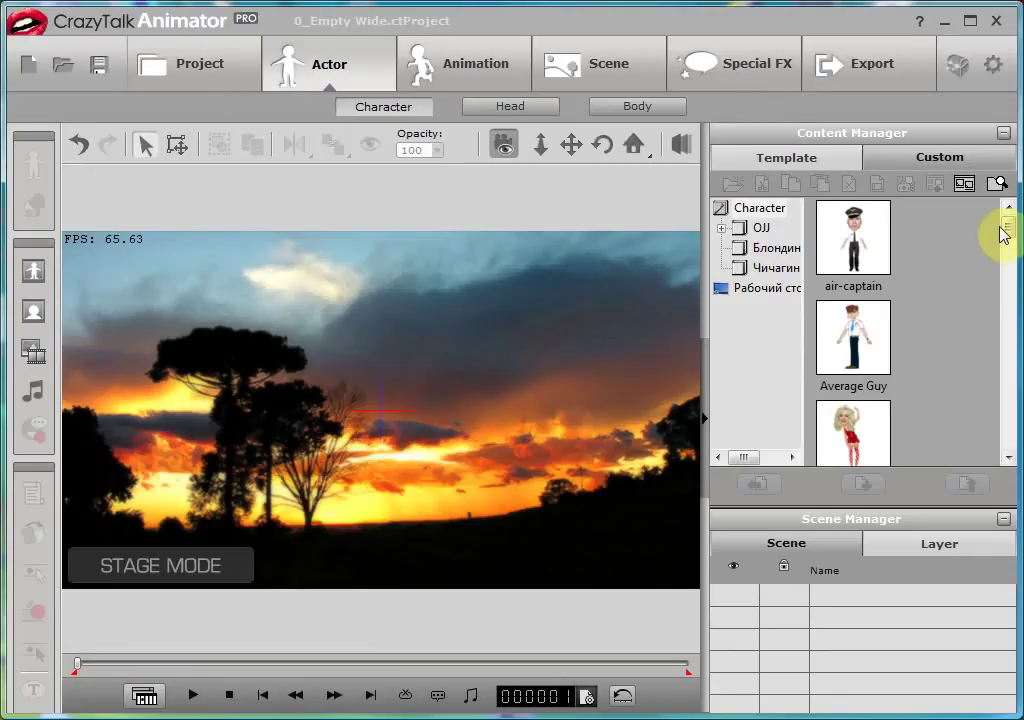
# Add back-character from the Content Manager and drag it right of centre, near the bottom
pyautogui.moveTo(1010, 230); pyautogui.dragTo(1012, 258)
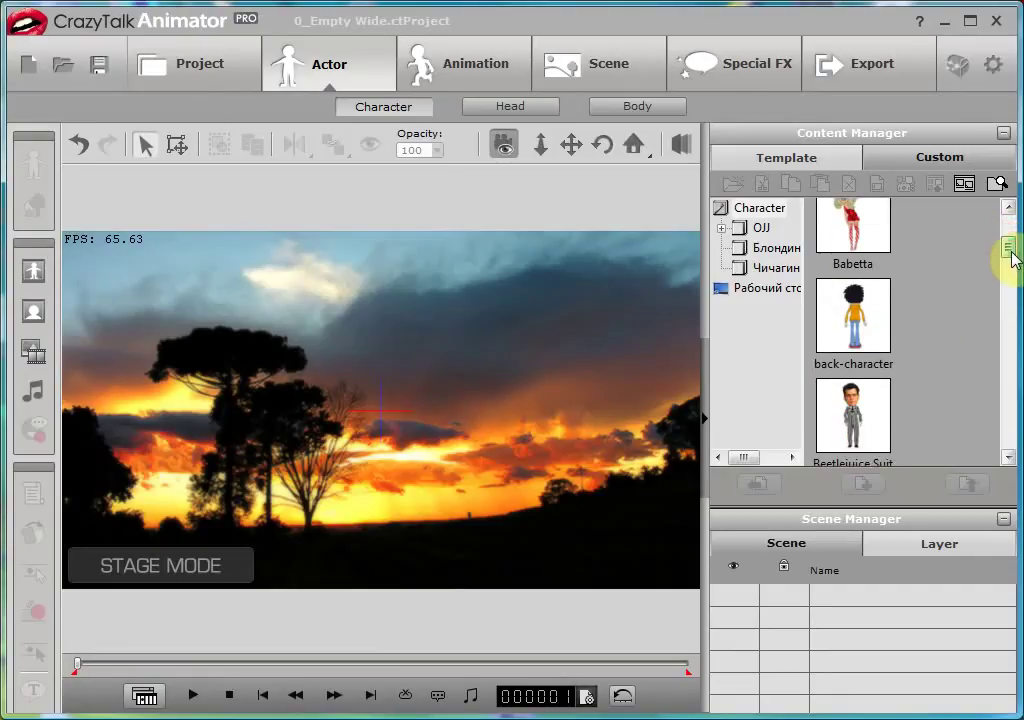
pyautogui.doubleClick(855, 315)
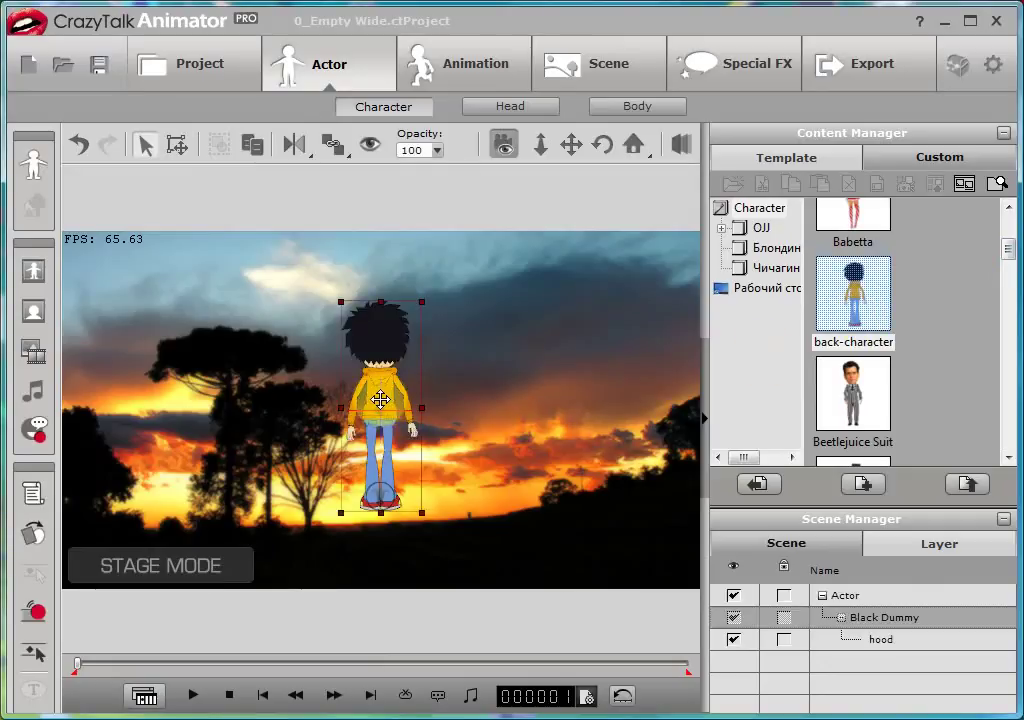
pyautogui.moveTo(380, 400)
pyautogui.mouseDown()
pyautogui.moveTo(515, 462)
pyautogui.moveTo(495, 457)
pyautogui.mouseUp()
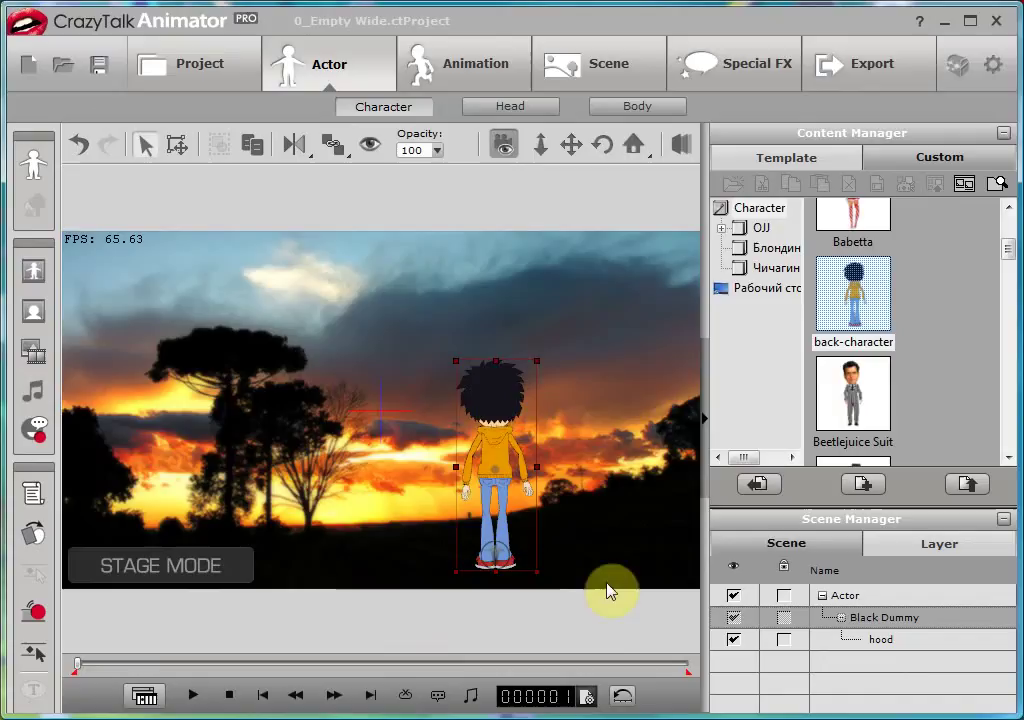
# Change the Project Setting total from 2000 to 500 frames
pyautogui.click(589, 697)
pyautogui.doubleClick(484, 289)
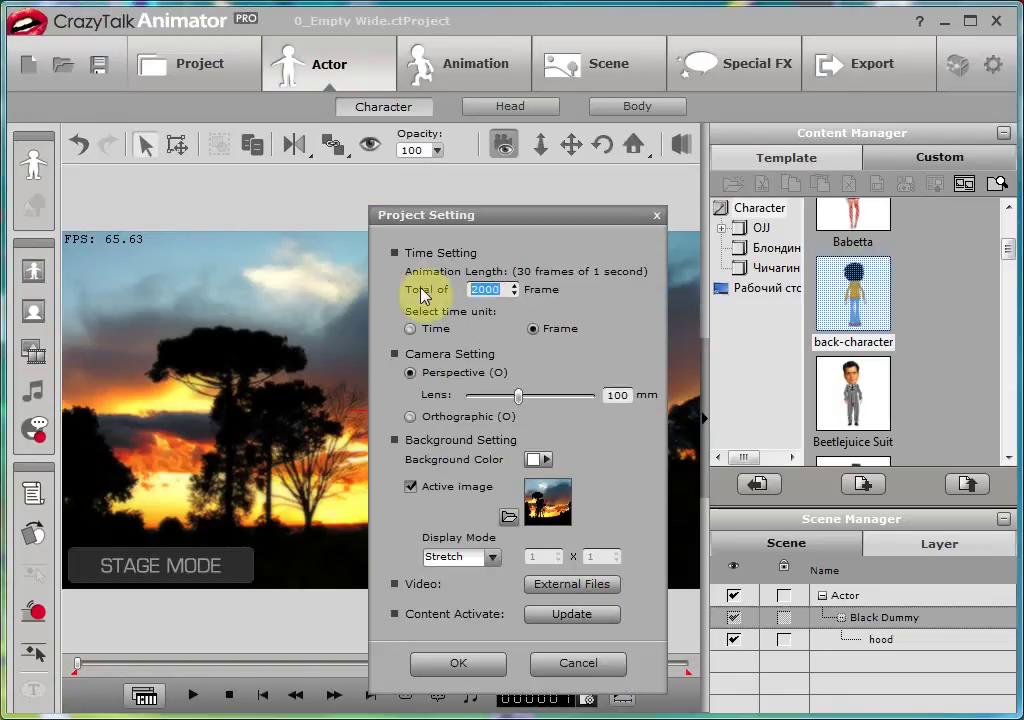
pyautogui.press('BackSpace')
pyautogui.write('500')
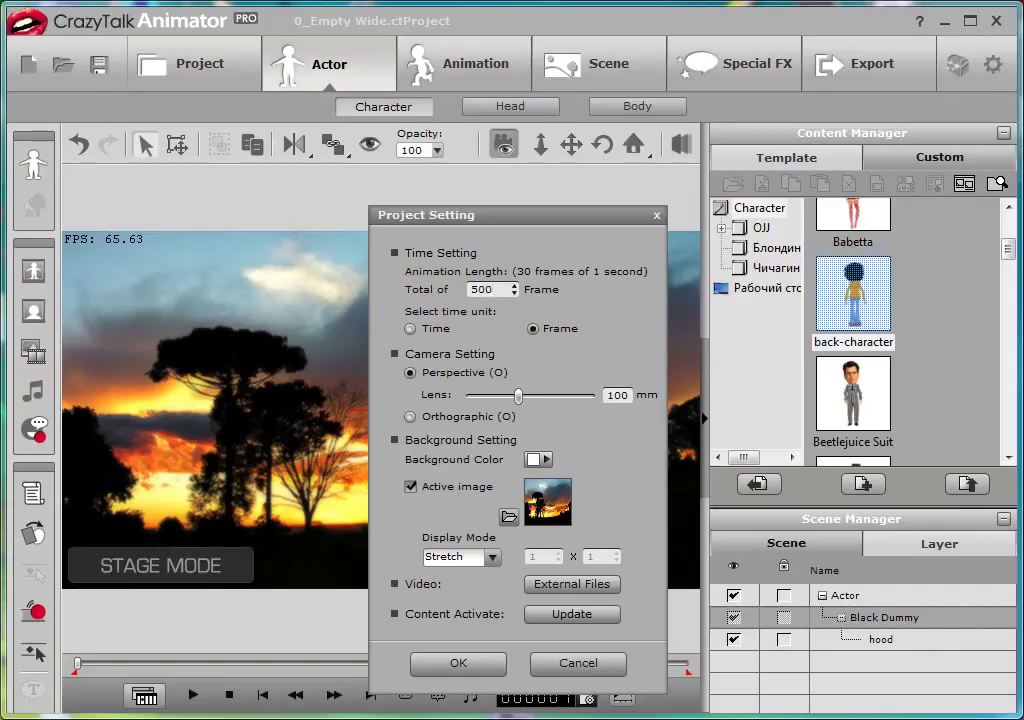
pyautogui.click(488, 664)
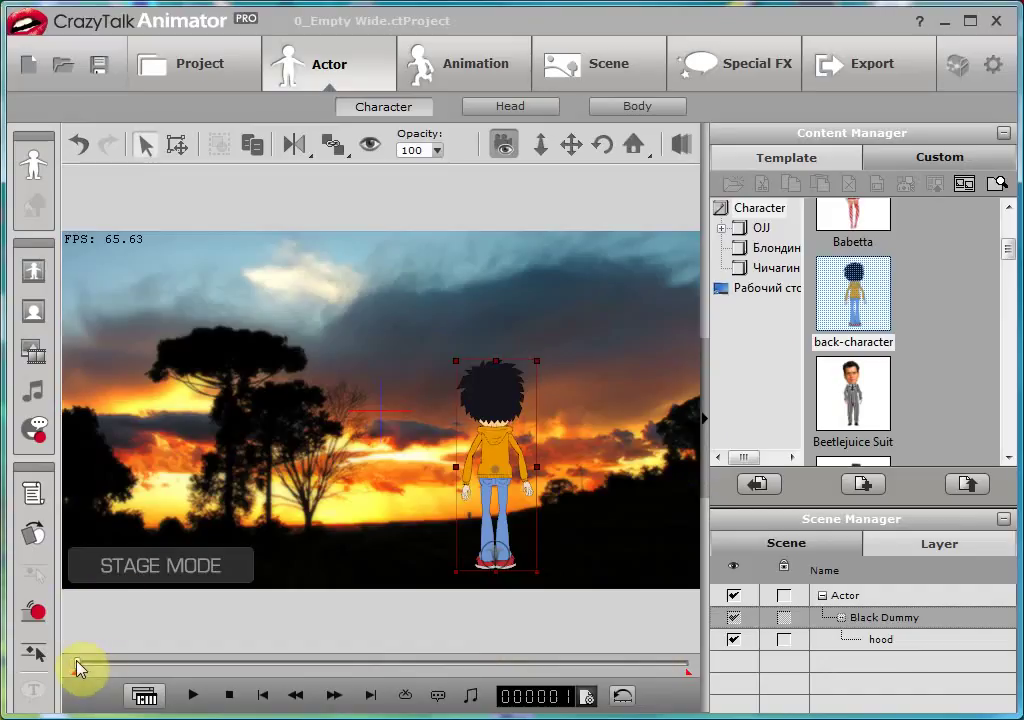
# Open the timeline as an undocked, resized window
pyautogui.click(144, 695)
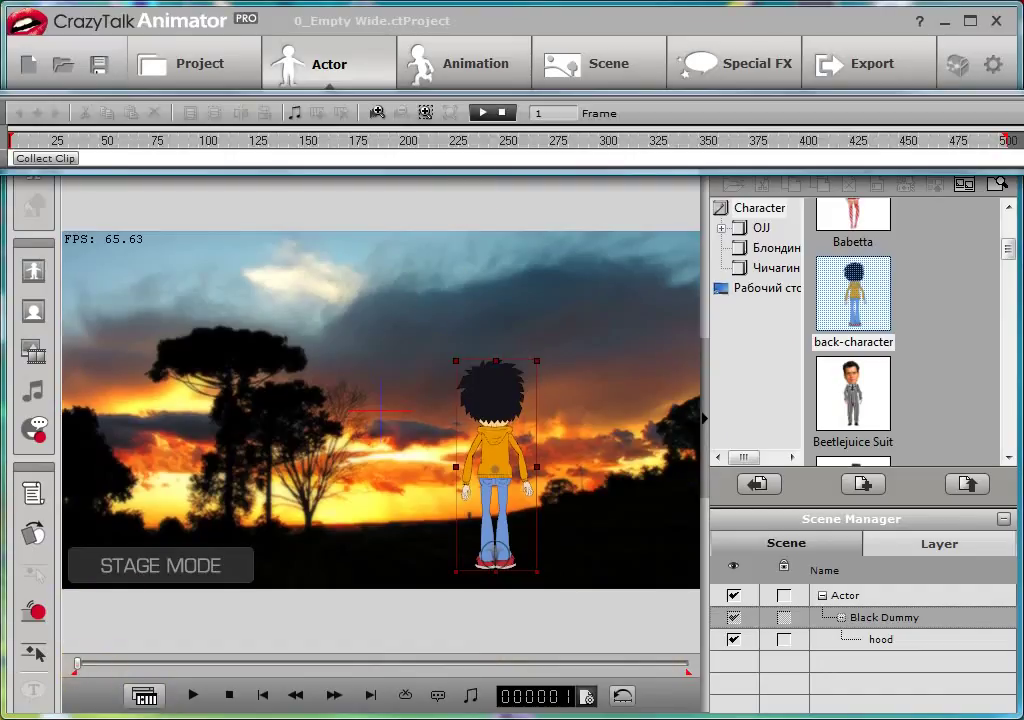
pyautogui.moveTo(6, 120); pyautogui.dragTo(27, 126)
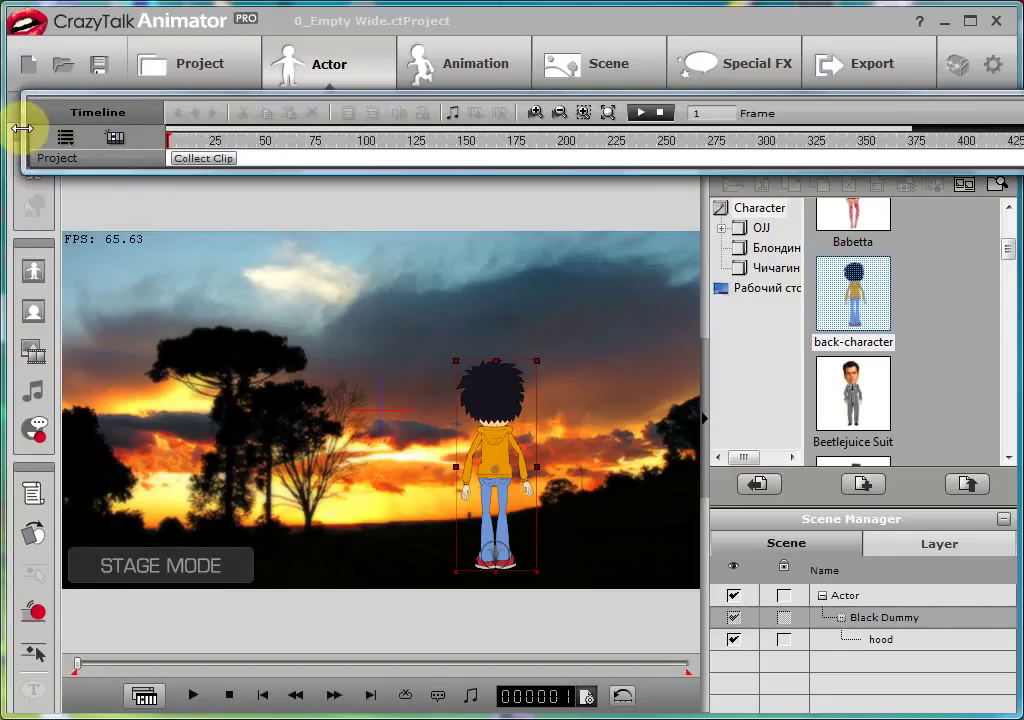
pyautogui.moveTo(1018, 142); pyautogui.dragTo(985, 142)
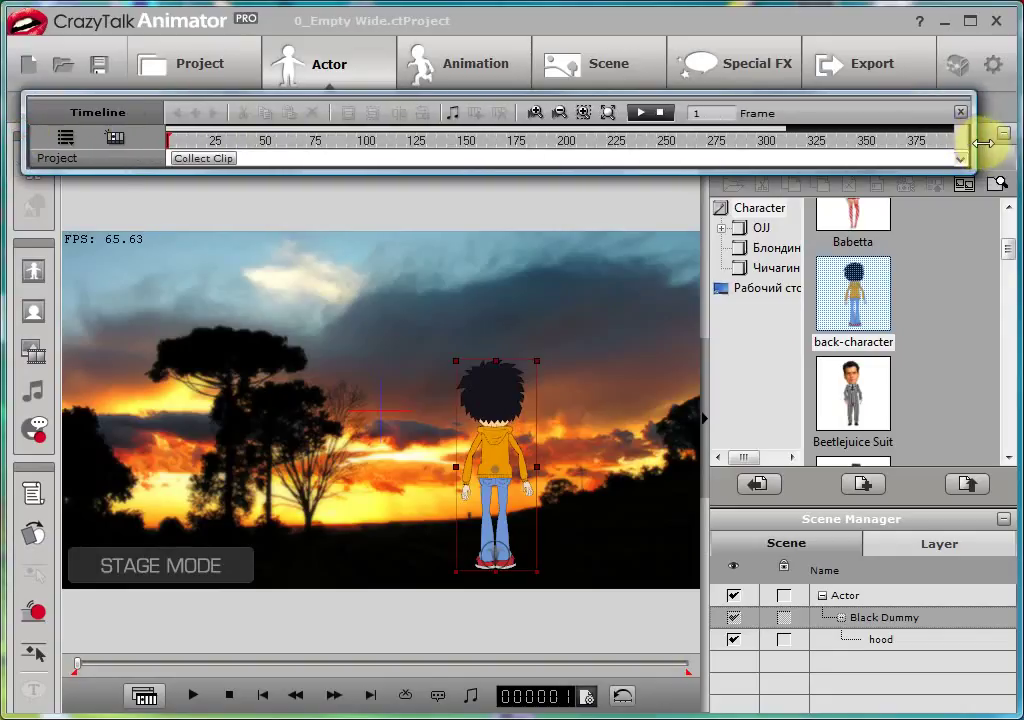
# Show Black Dummy's Transform track, zoom out to all 500 frames, and go to frame 500
pyautogui.click(65, 138)
pyautogui.click(78, 210)
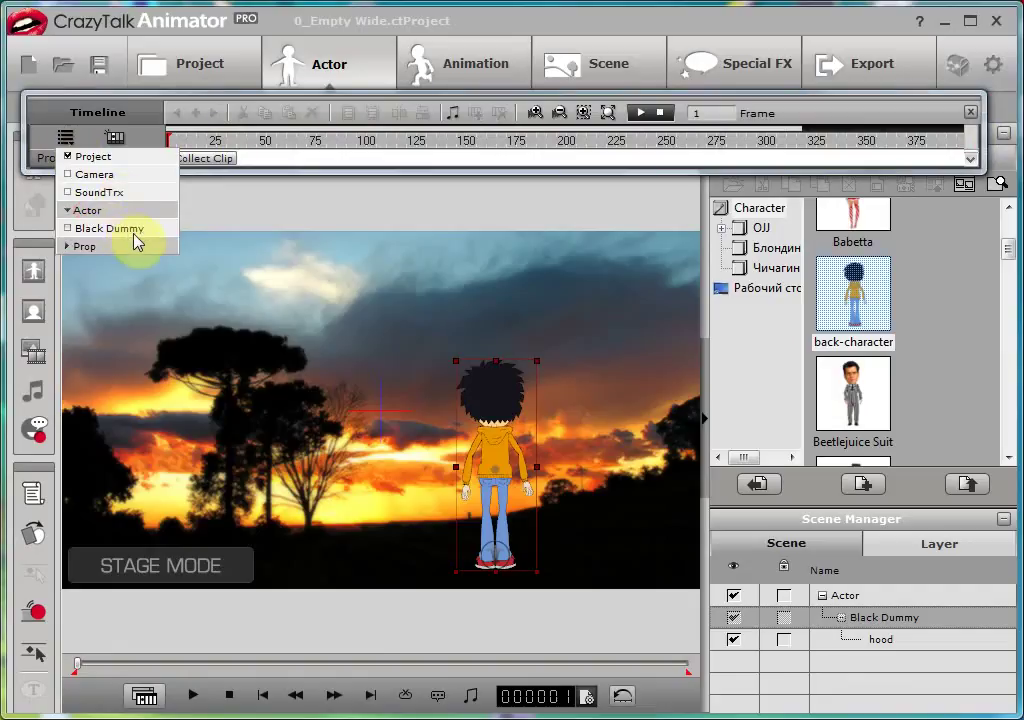
pyautogui.click(103, 229)
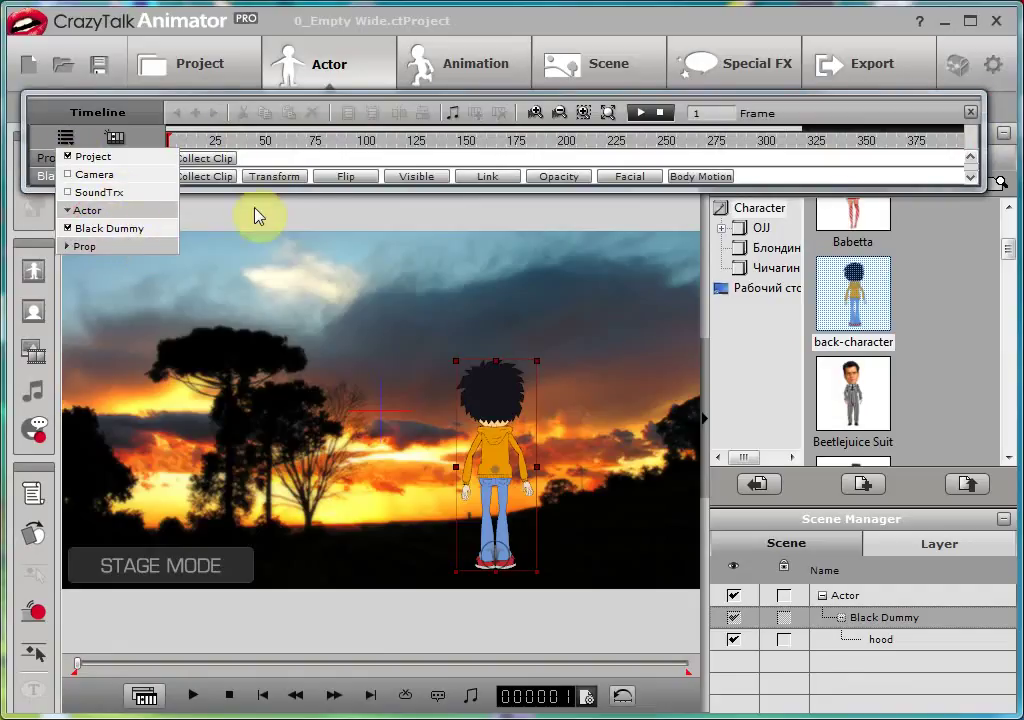
pyautogui.click(280, 183)
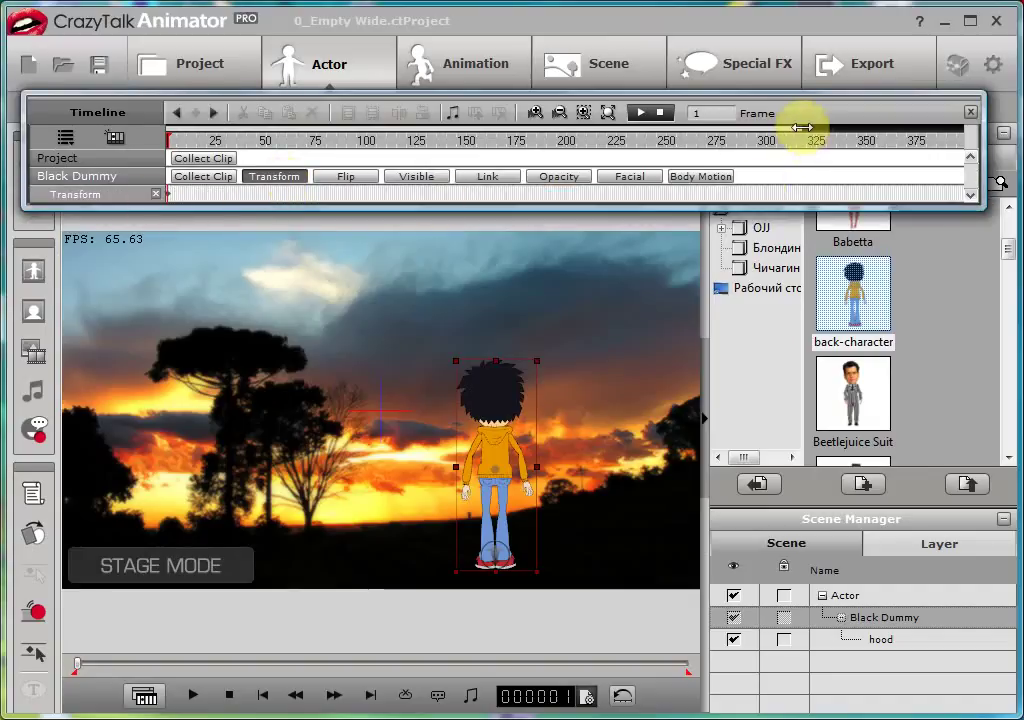
pyautogui.moveTo(801, 127); pyautogui.dragTo(826, 127)
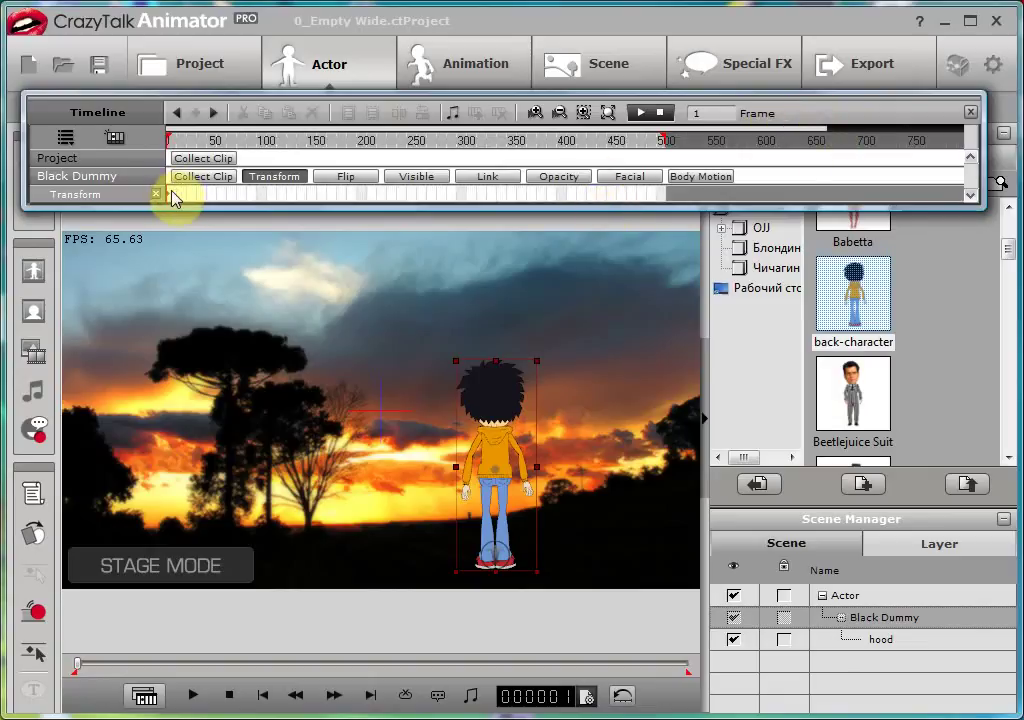
pyautogui.moveTo(190, 142); pyautogui.dragTo(665, 142)
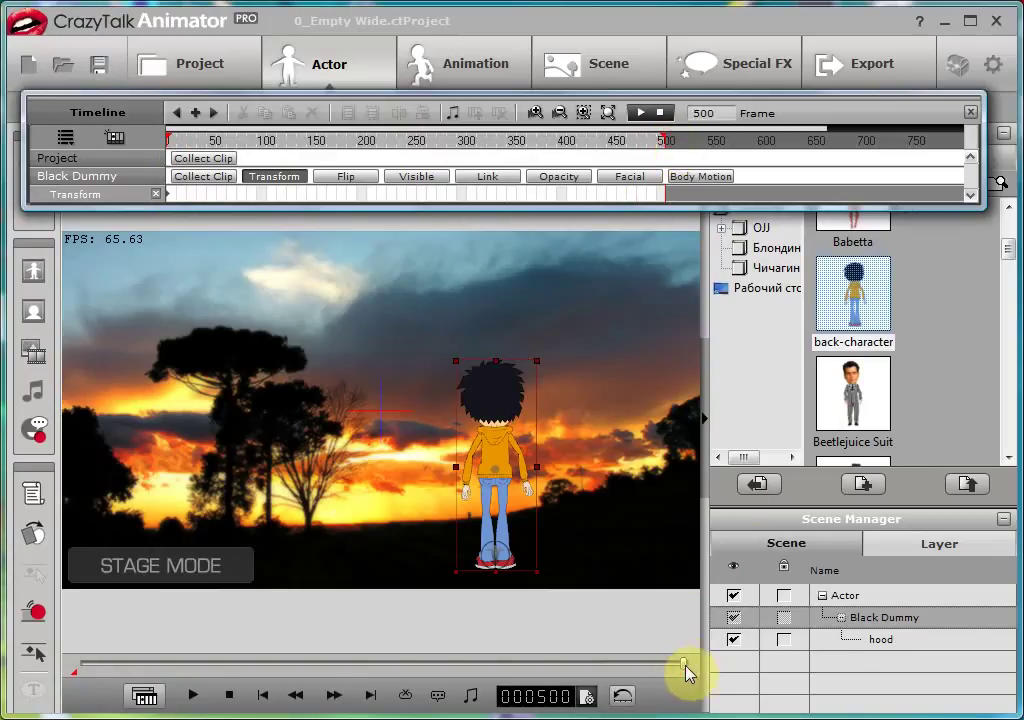
# Key Black Dummy's transform at frame 499, scaled down to 20%, then scrub back to review
pyautogui.doubleClick(664, 194)
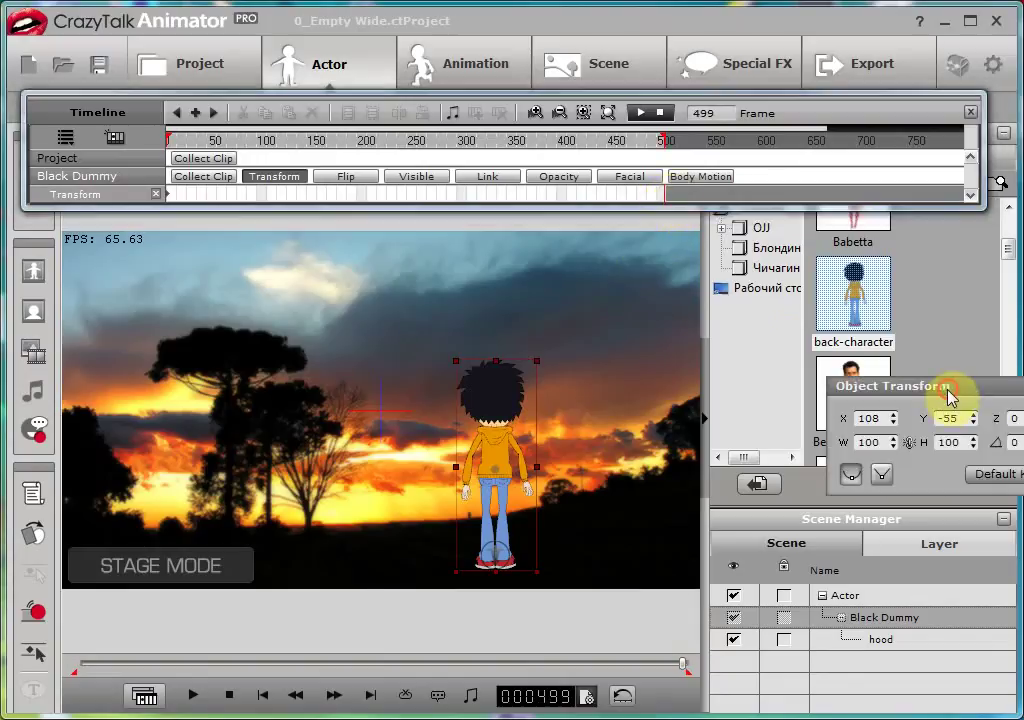
pyautogui.moveTo(951, 392)
pyautogui.mouseDown()
pyautogui.moveTo(773, 311)
pyautogui.moveTo(775, 283)
pyautogui.mouseUp()
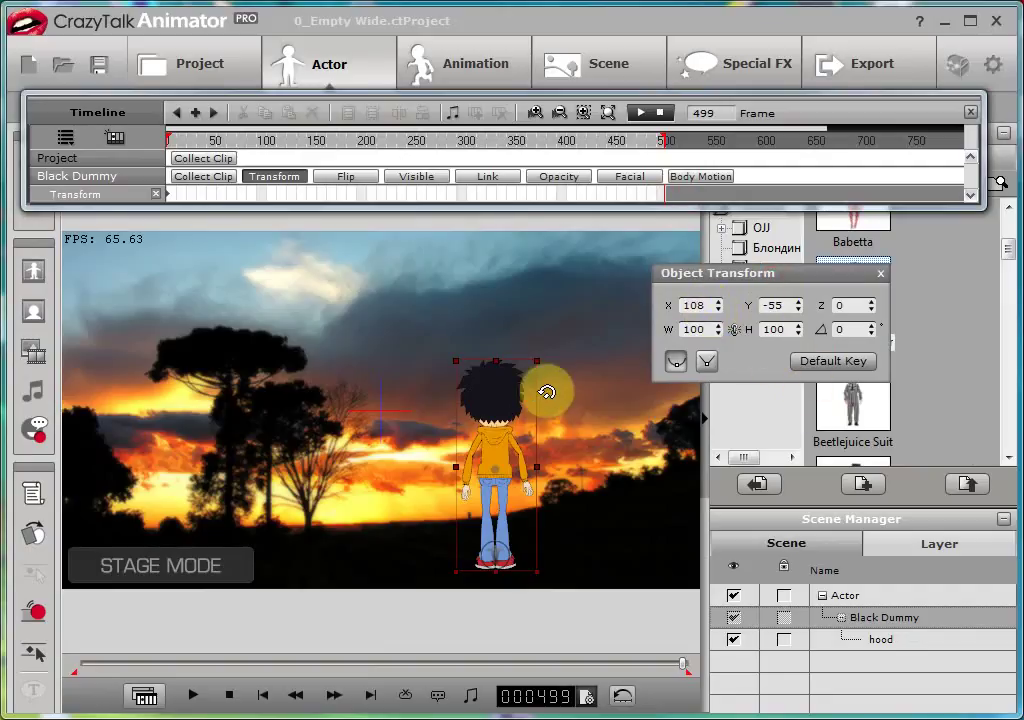
pyautogui.moveTo(539, 359)
pyautogui.mouseDown()
pyautogui.moveTo(510, 450)
pyautogui.moveTo(418, 514)
pyautogui.moveTo(392, 511)
pyautogui.mouseUp()
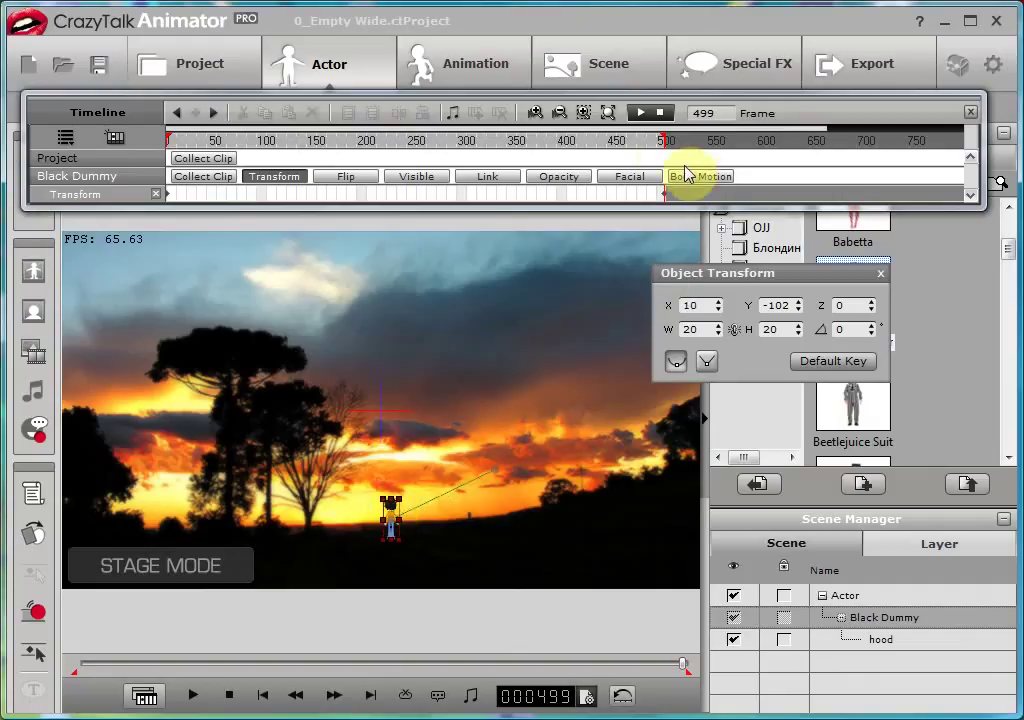
pyautogui.moveTo(646, 148); pyautogui.dragTo(155, 167)
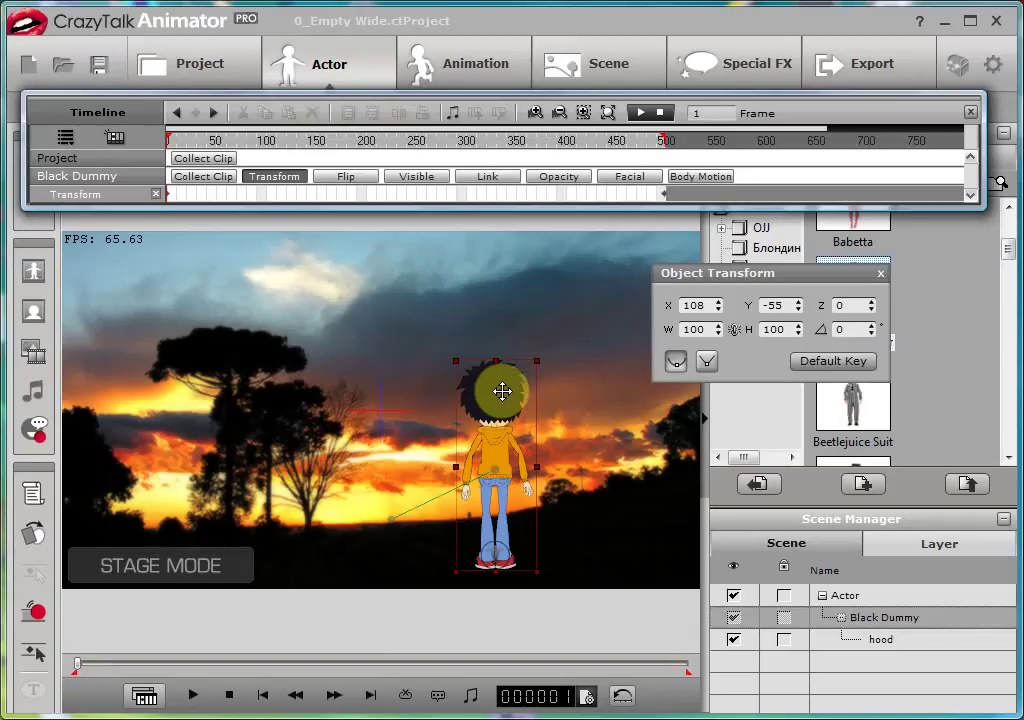
# Play and stop the shrinking animation, then jump to the frame-499 key
pyautogui.click(193, 695)
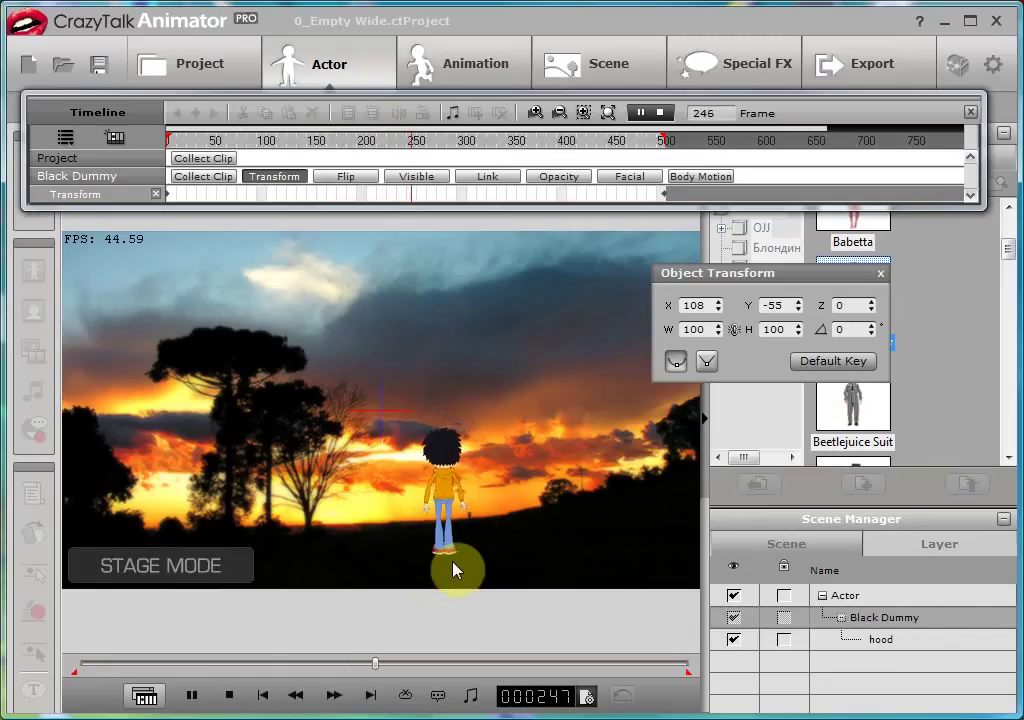
pyautogui.click(229, 695)
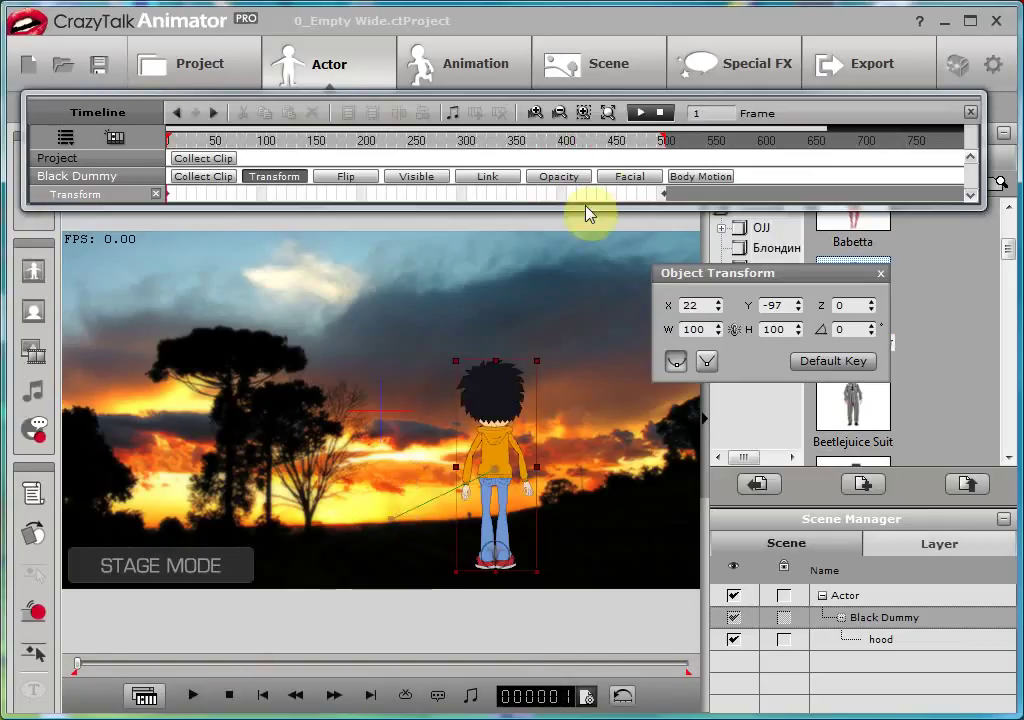
pyautogui.click(665, 200)
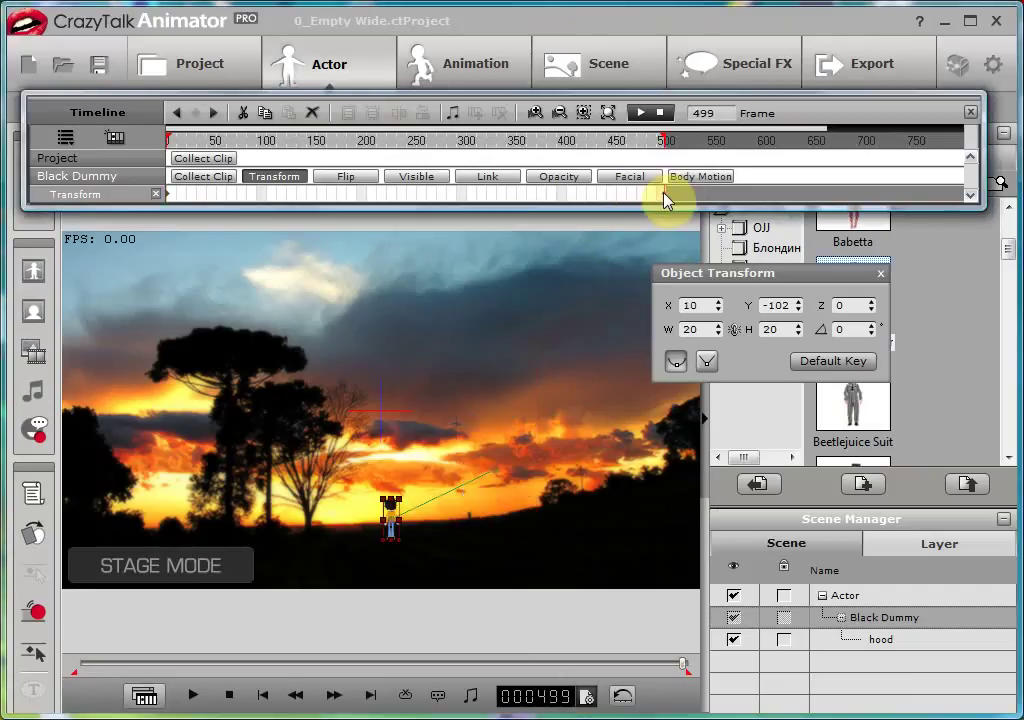
# Undo the shrink on the frame-499 key so Black Dummy is full size again
pyautogui.press('Delete')
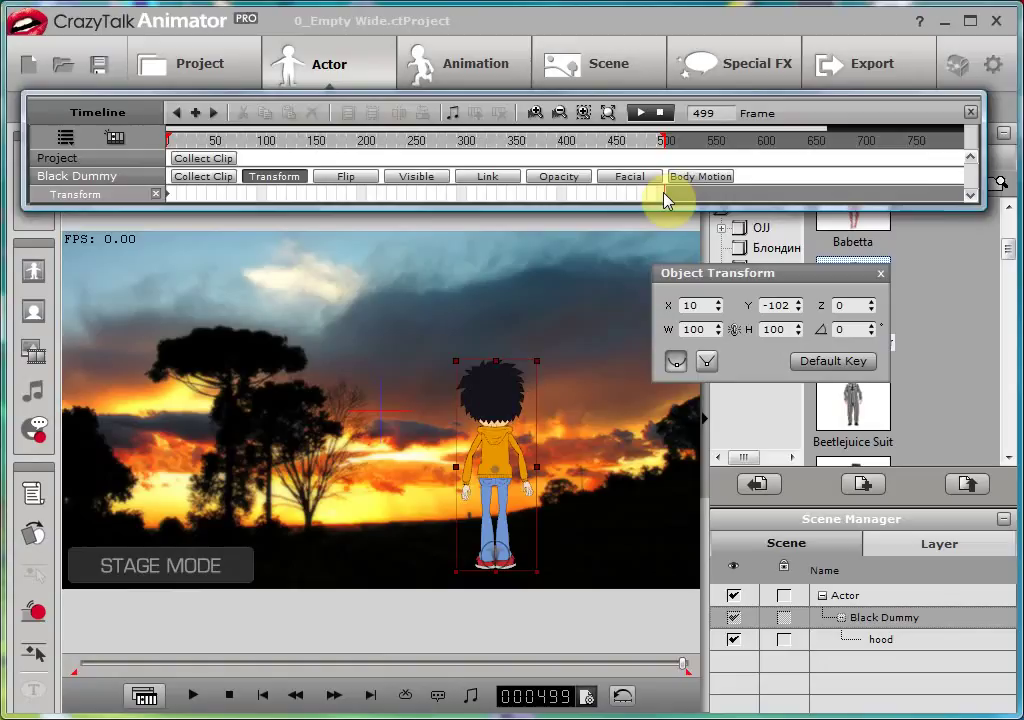
pyautogui.click(663, 193)
pyautogui.click(665, 196)
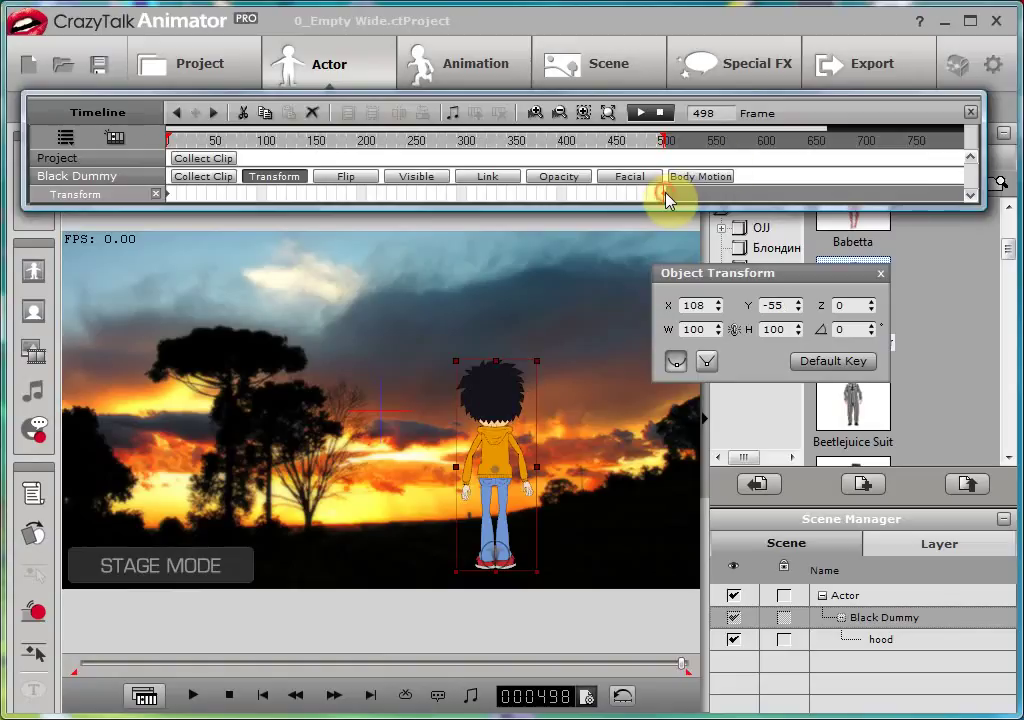
# Zoom the timeline in on the last frames and go to frame 500
pyautogui.click(811, 142)
pyautogui.moveTo(827, 130)
pyautogui.mouseDown()
pyautogui.moveTo(224, 137)
pyautogui.moveTo(656, 146)
pyautogui.moveTo(953, 170)
pyautogui.mouseUp()
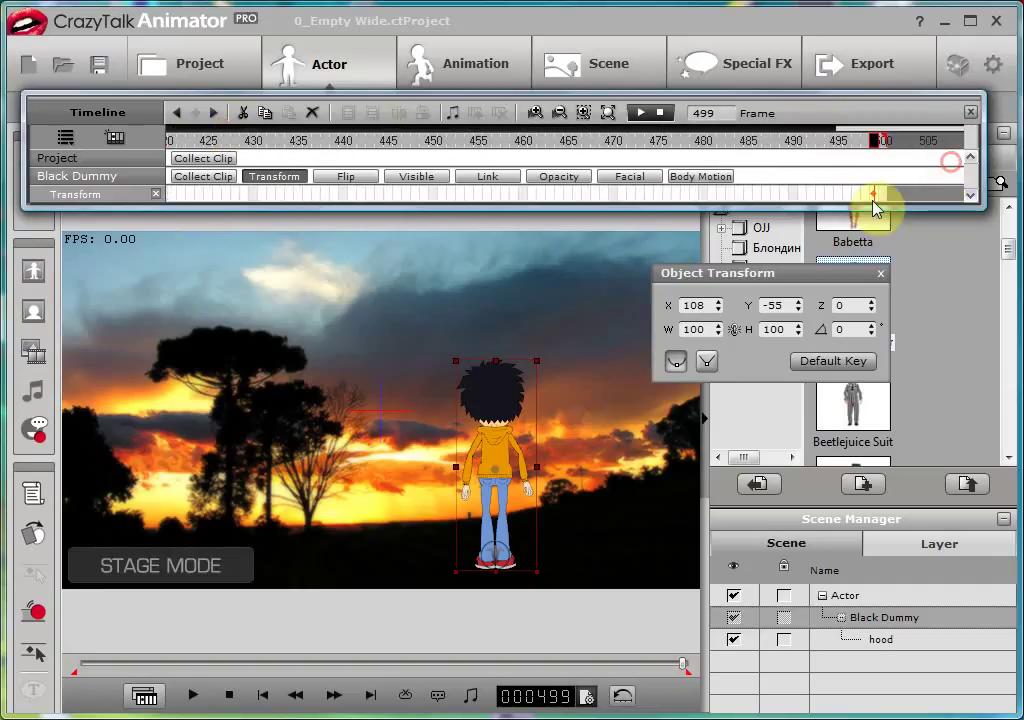
pyautogui.click(872, 195)
pyautogui.click(880, 197)
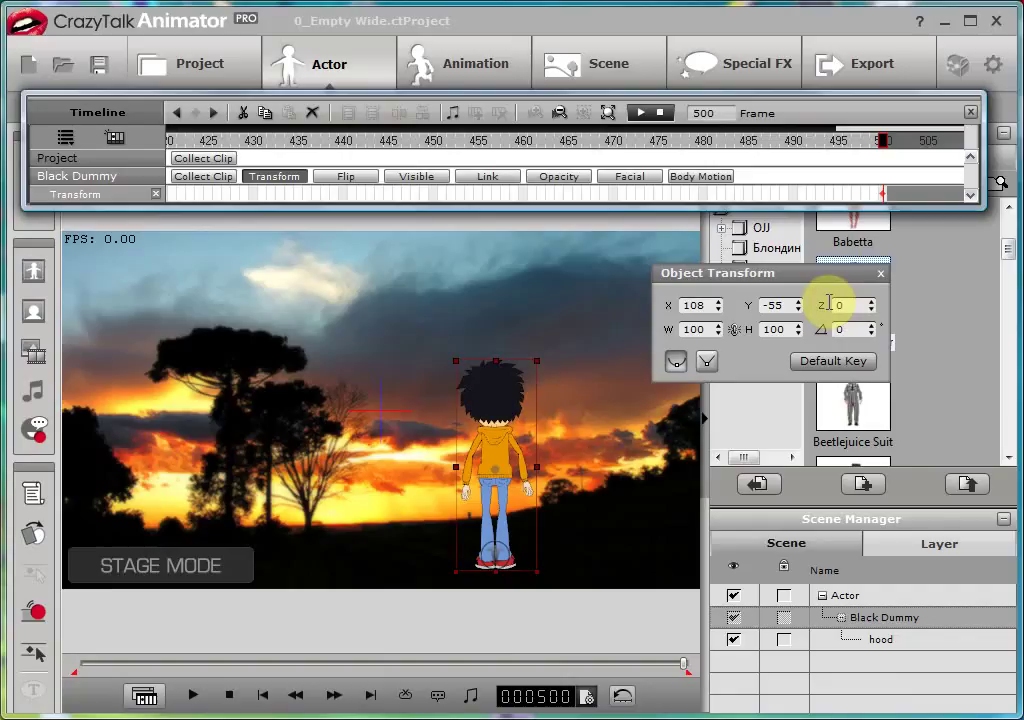
# Set Black Dummy's Z depth to -2000 at frame 500
pyautogui.click(840, 304)
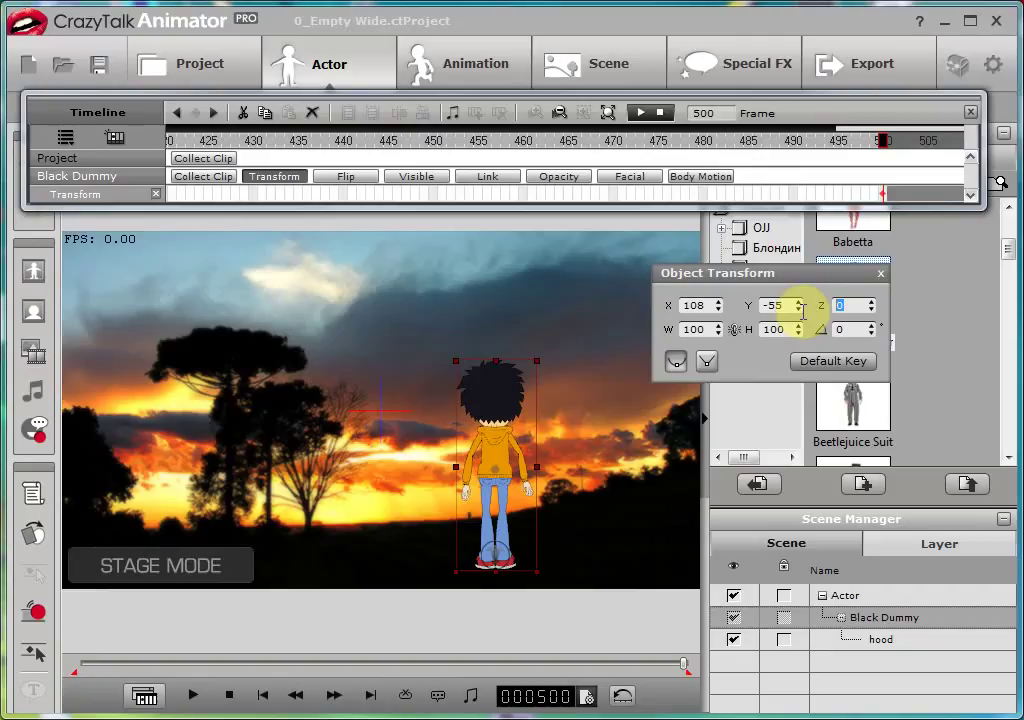
pyautogui.write('-2')
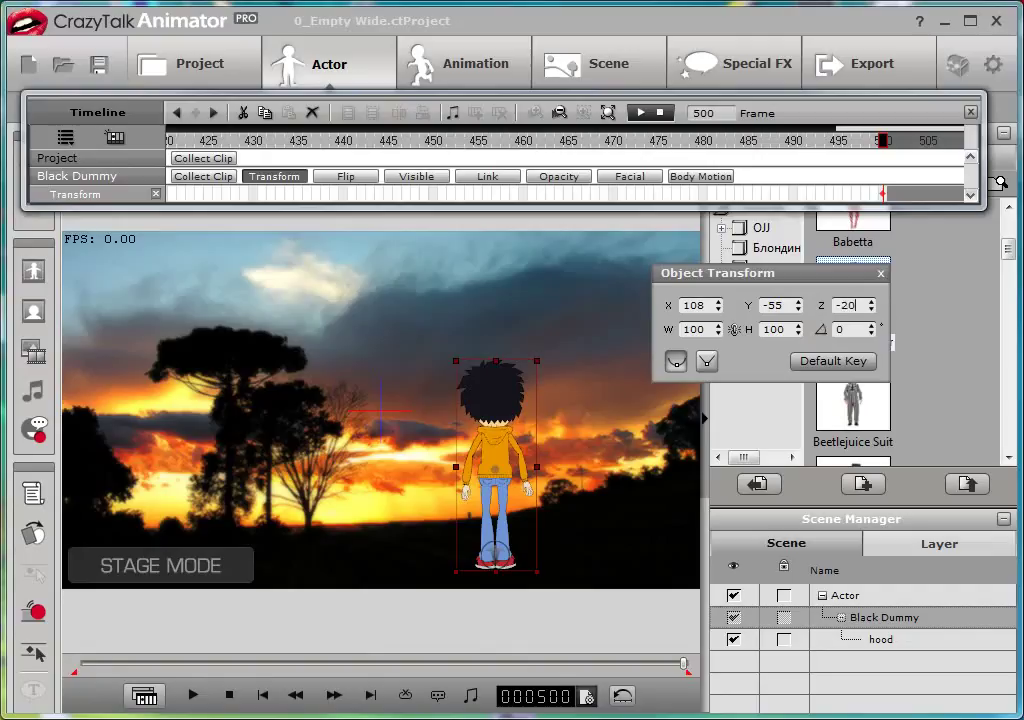
pyautogui.write('000')
pyautogui.click(786, 305)
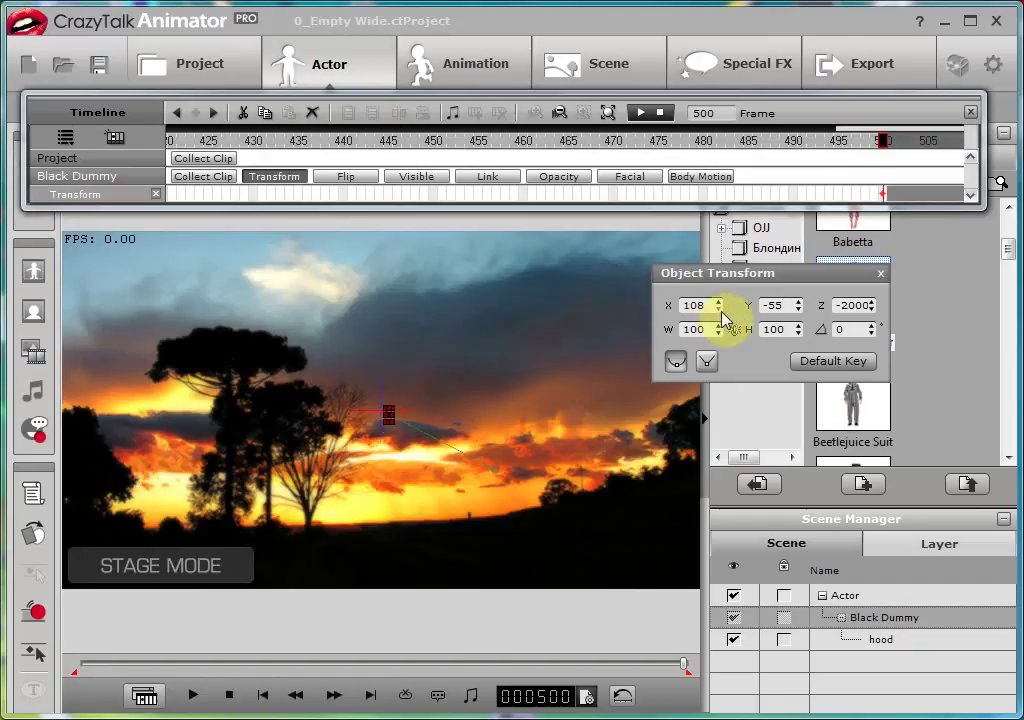
# Select the tiny character and lower its Y position to -1669 with the spinner
pyautogui.click(392, 416)
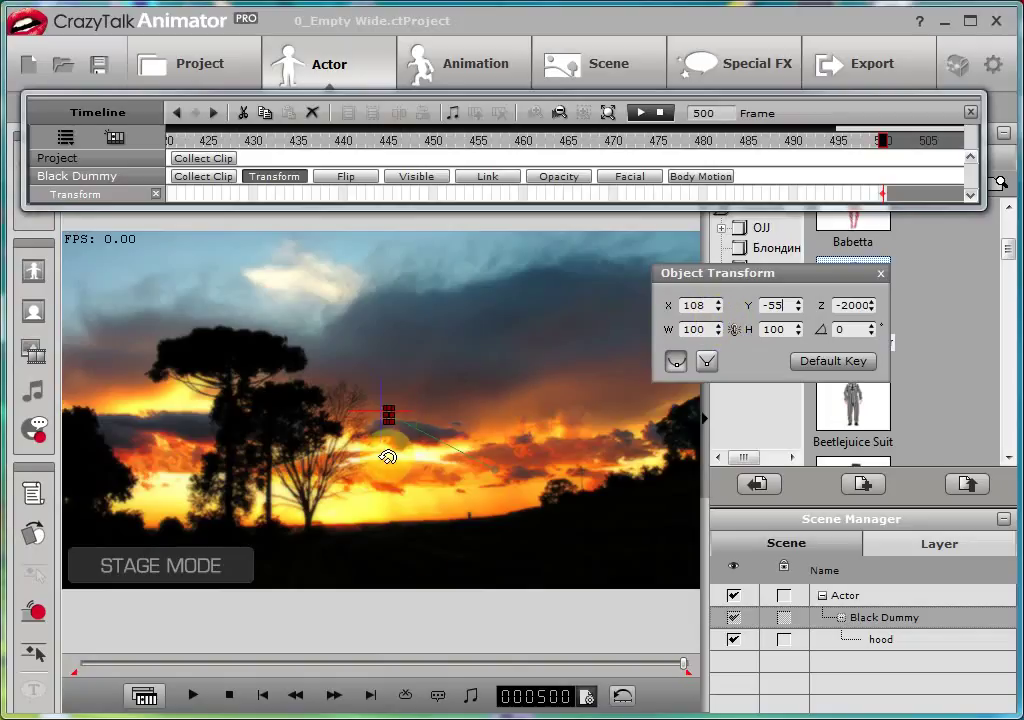
pyautogui.click(799, 309)
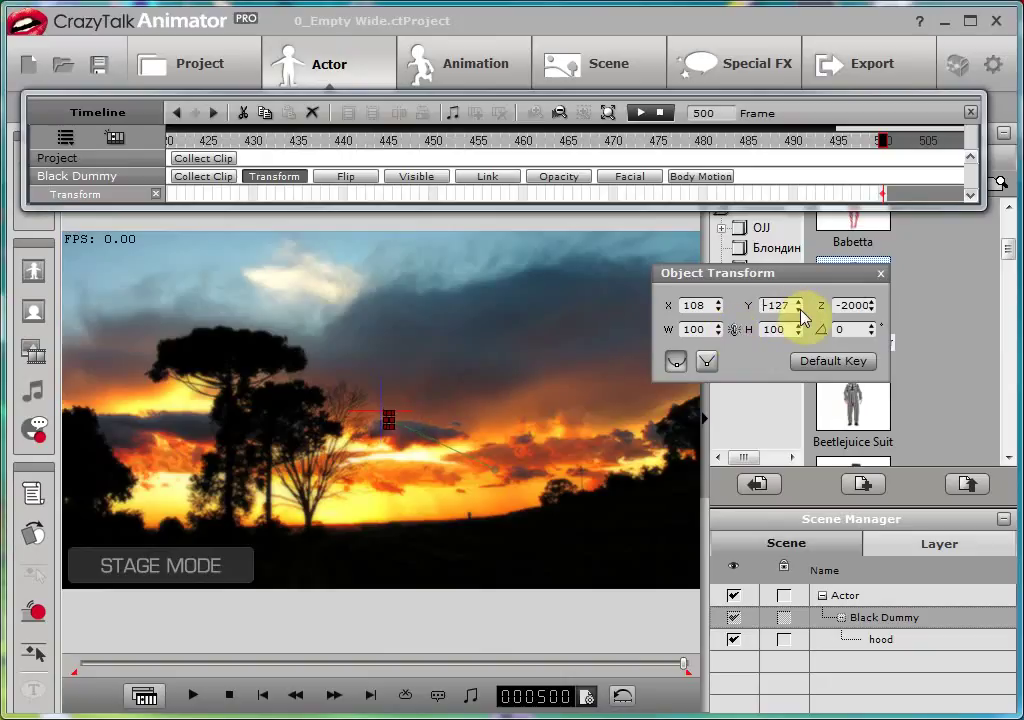
pyautogui.click(799, 309)
pyautogui.click(799, 309)
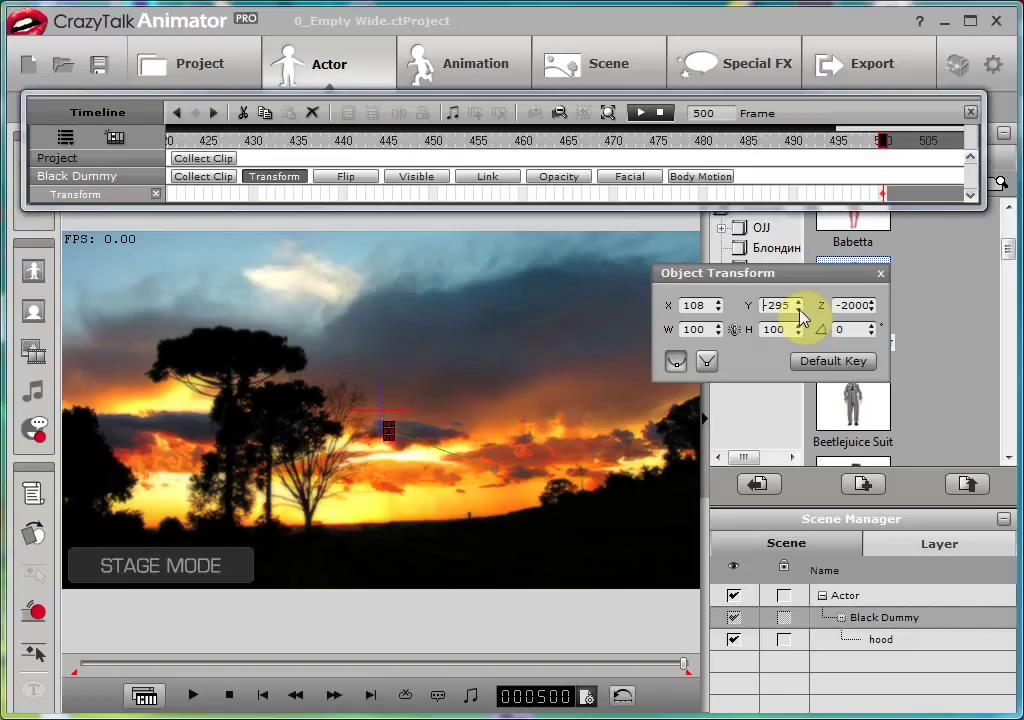
pyautogui.click(799, 309)
pyautogui.click(799, 309)
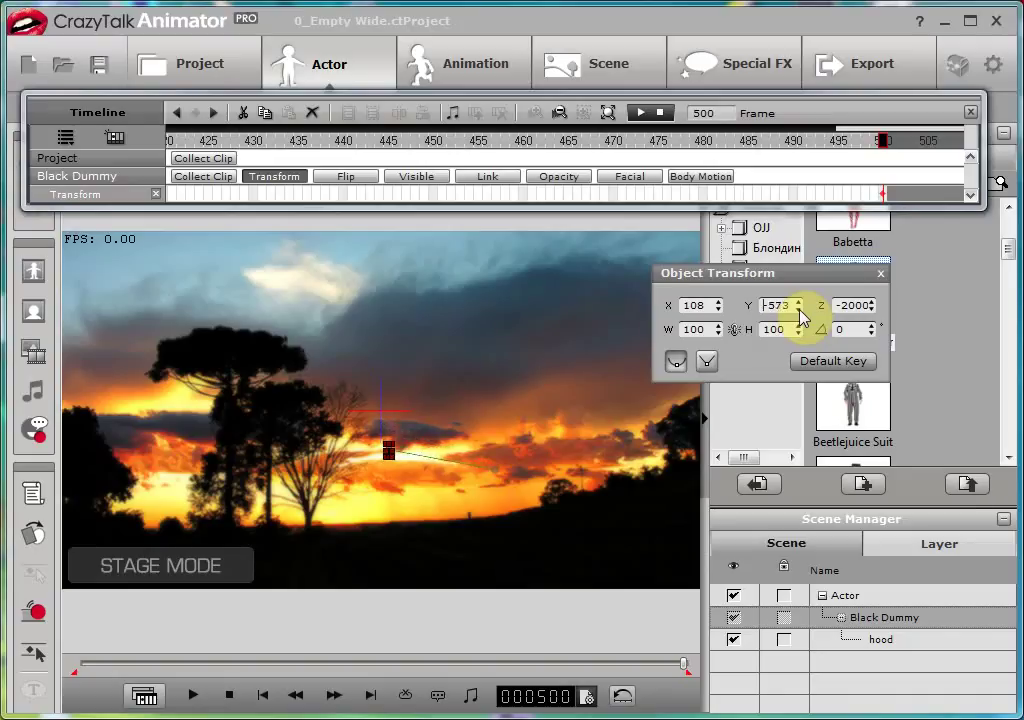
pyautogui.click(799, 309)
pyautogui.click(799, 309)
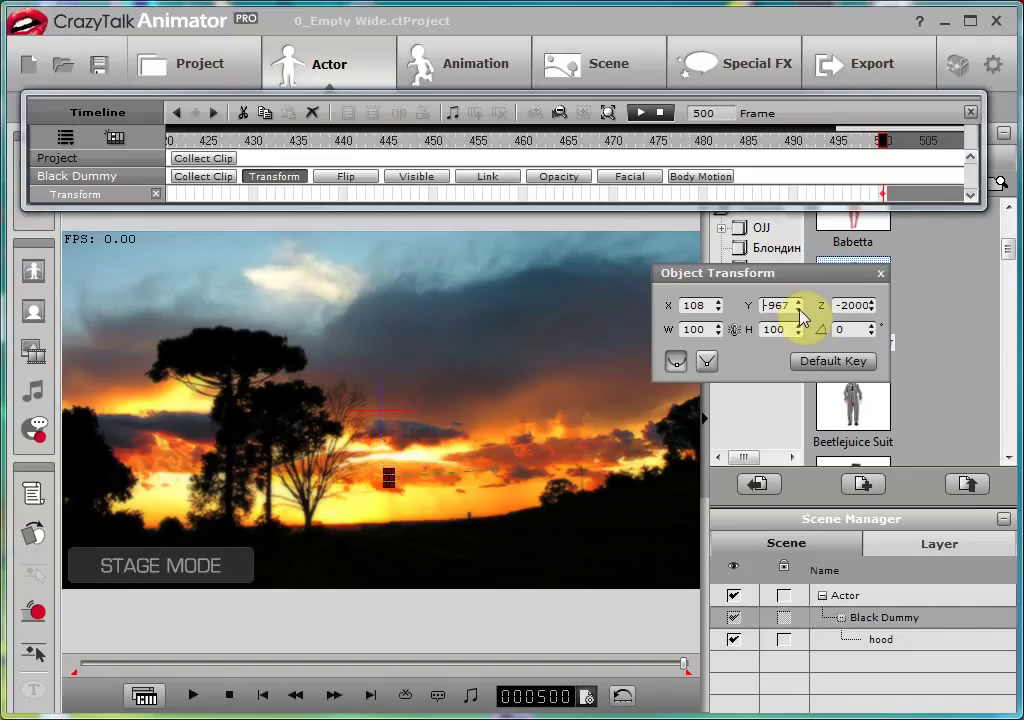
pyautogui.click(799, 309)
pyautogui.click(799, 309)
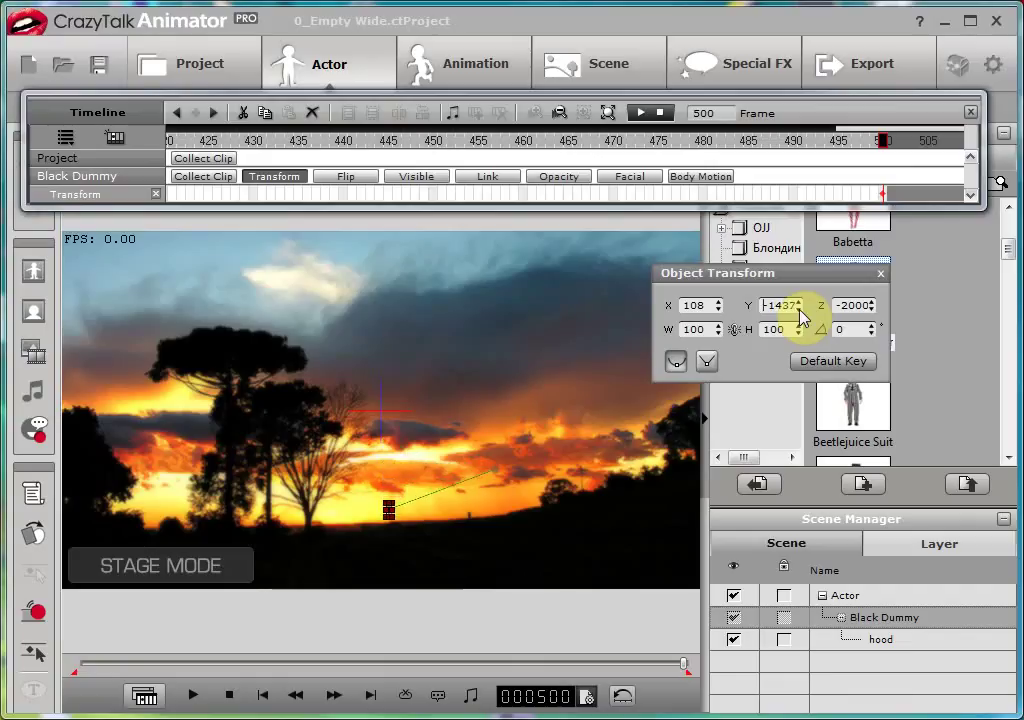
pyautogui.click(799, 309)
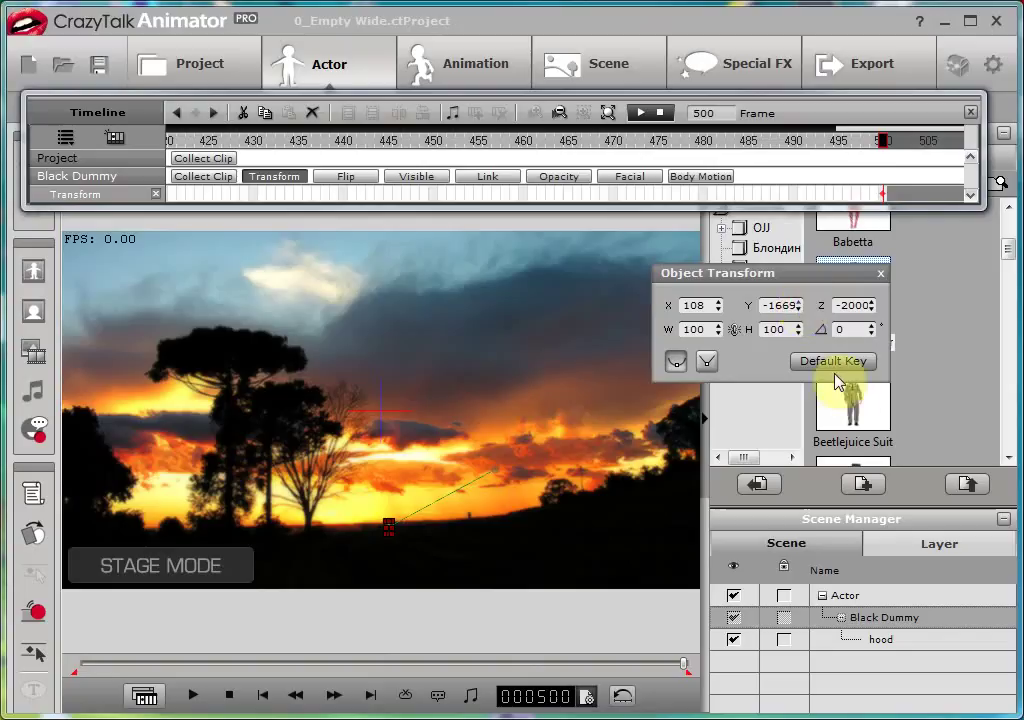
# Zoom the timeline out, then play the full 500-frame recession from frame 1 and stop
pyautogui.moveTo(778, 147); pyautogui.dragTo(166, 149)
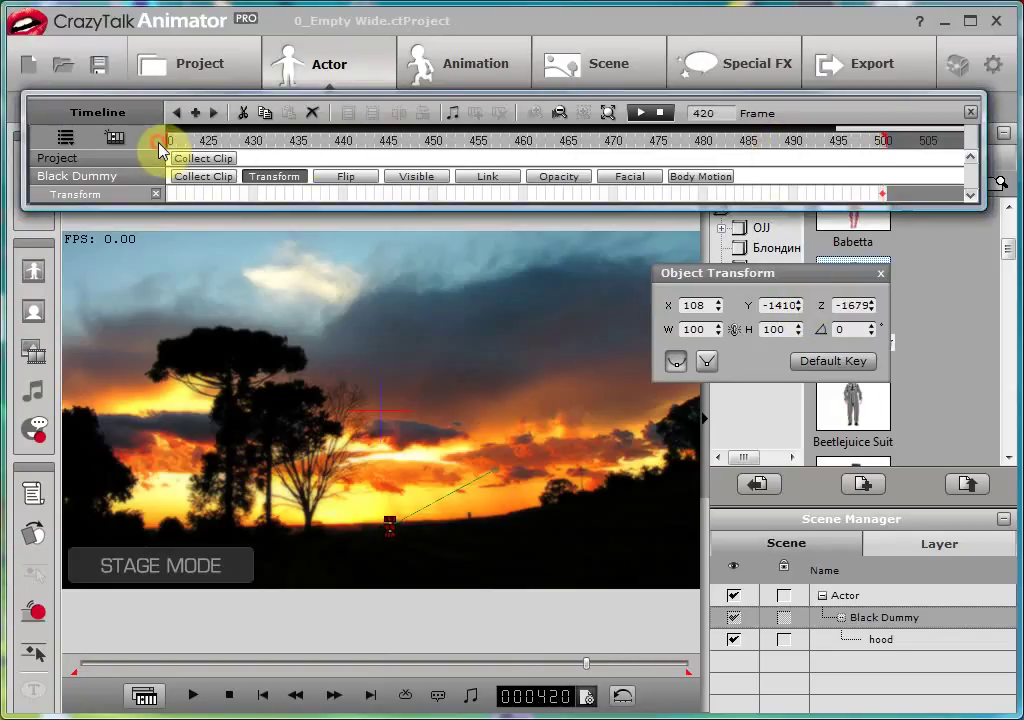
pyautogui.moveTo(838, 126)
pyautogui.mouseDown()
pyautogui.moveTo(708, 115)
pyautogui.moveTo(245, 114)
pyautogui.moveTo(127, 125)
pyautogui.mouseUp()
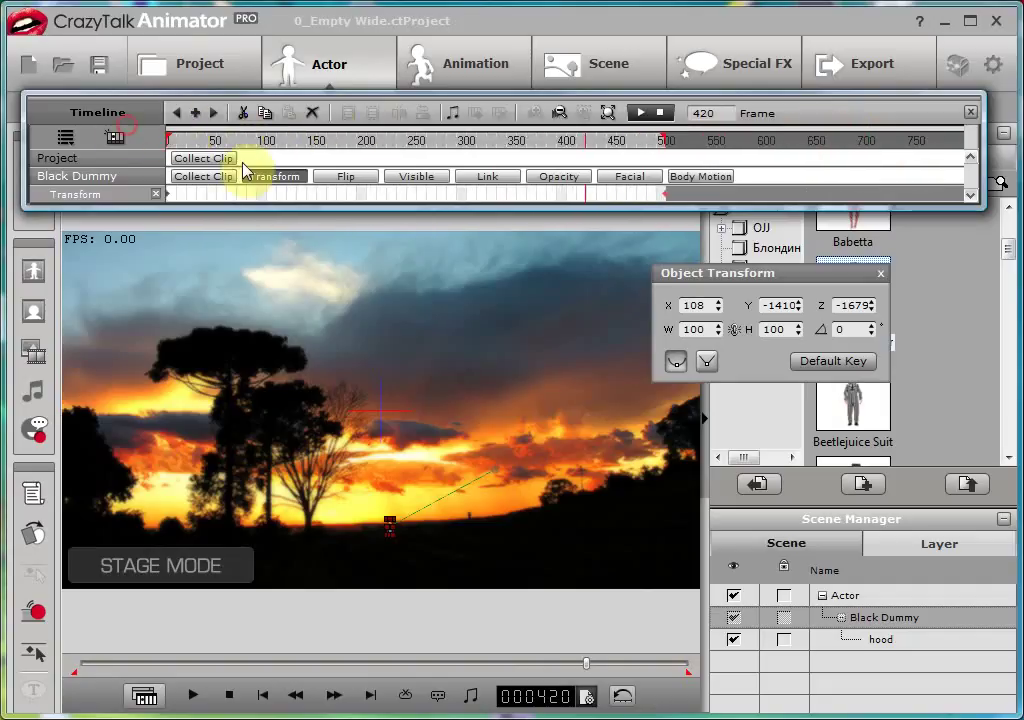
pyautogui.moveTo(274, 149)
pyautogui.mouseDown()
pyautogui.moveTo(135, 150)
pyautogui.moveTo(601, 160)
pyautogui.moveTo(114, 153)
pyautogui.mouseUp()
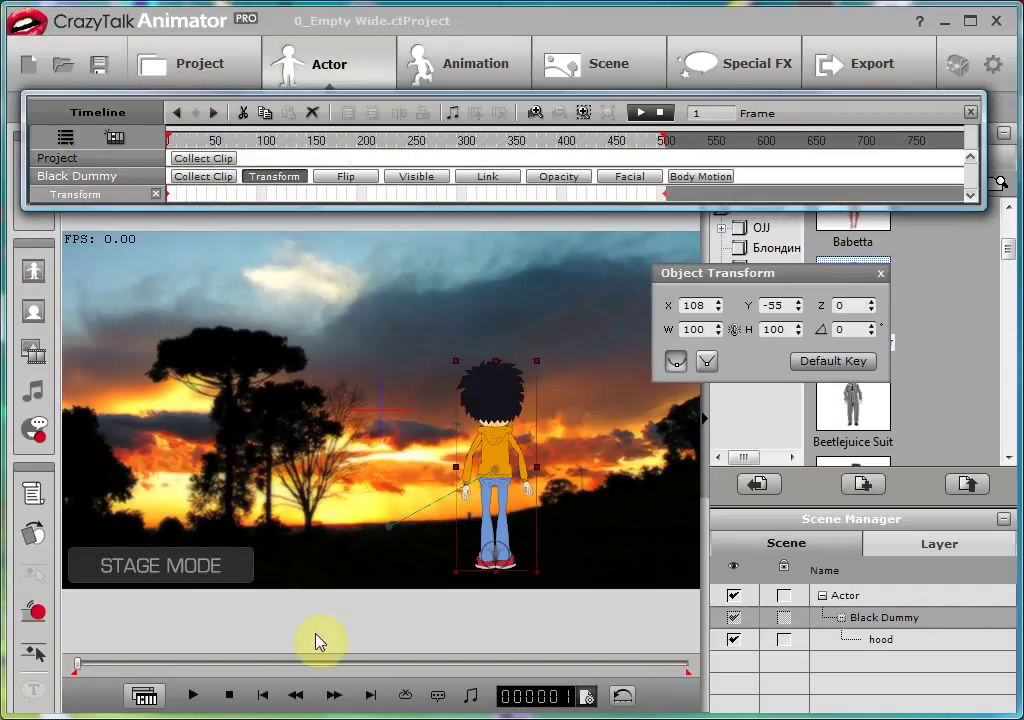
pyautogui.click(195, 695)
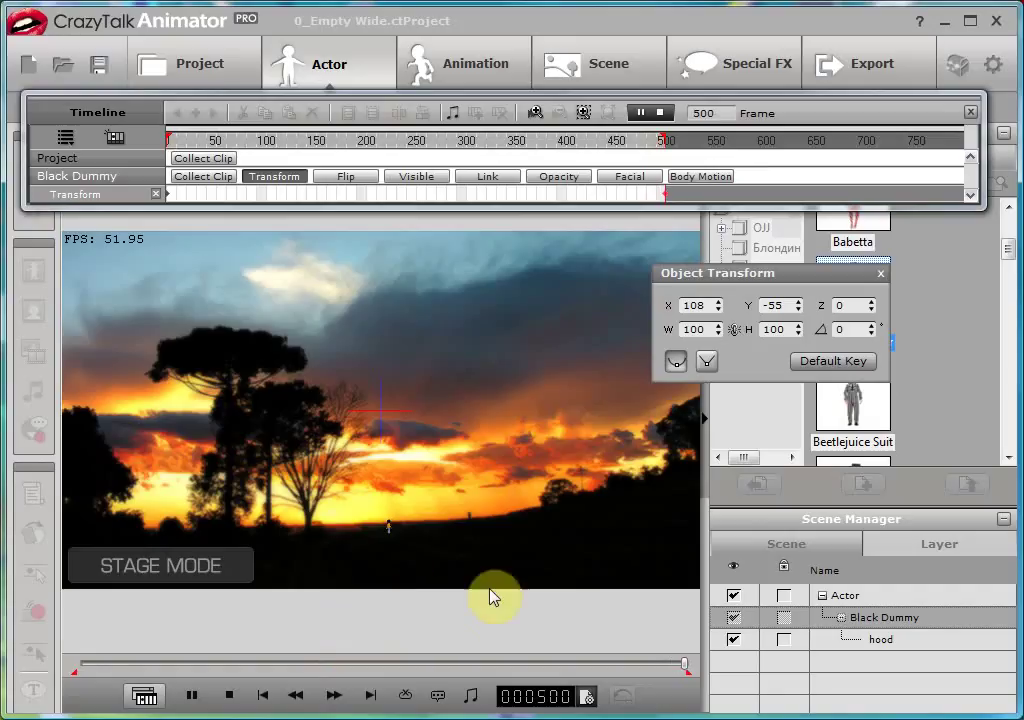
pyautogui.click(229, 695)
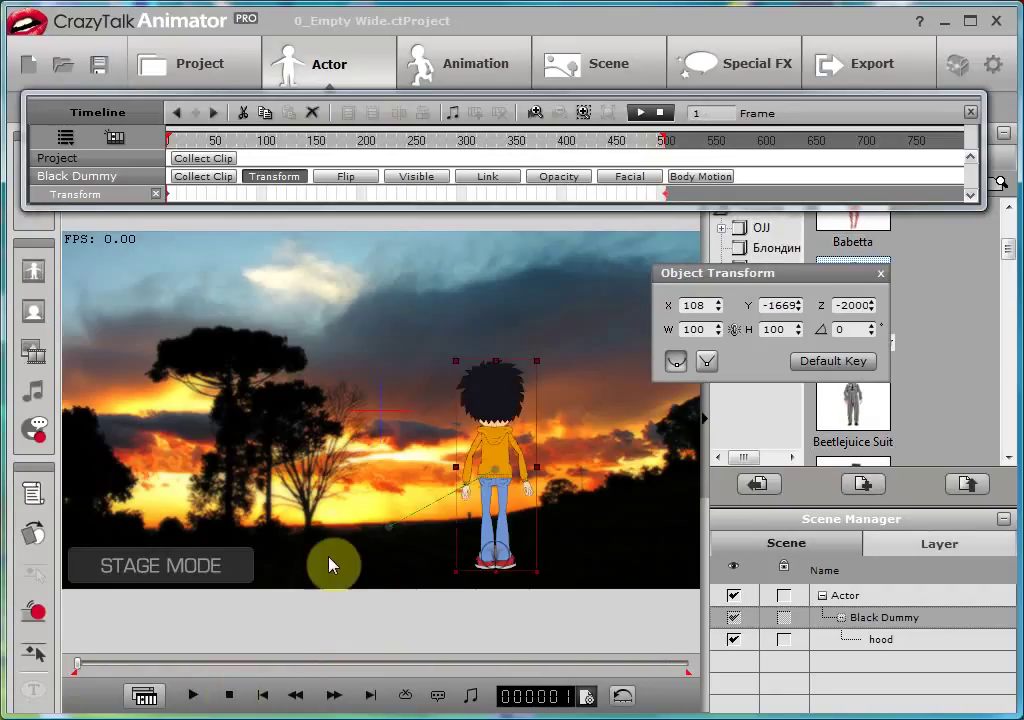
pyautogui.click(37, 614)
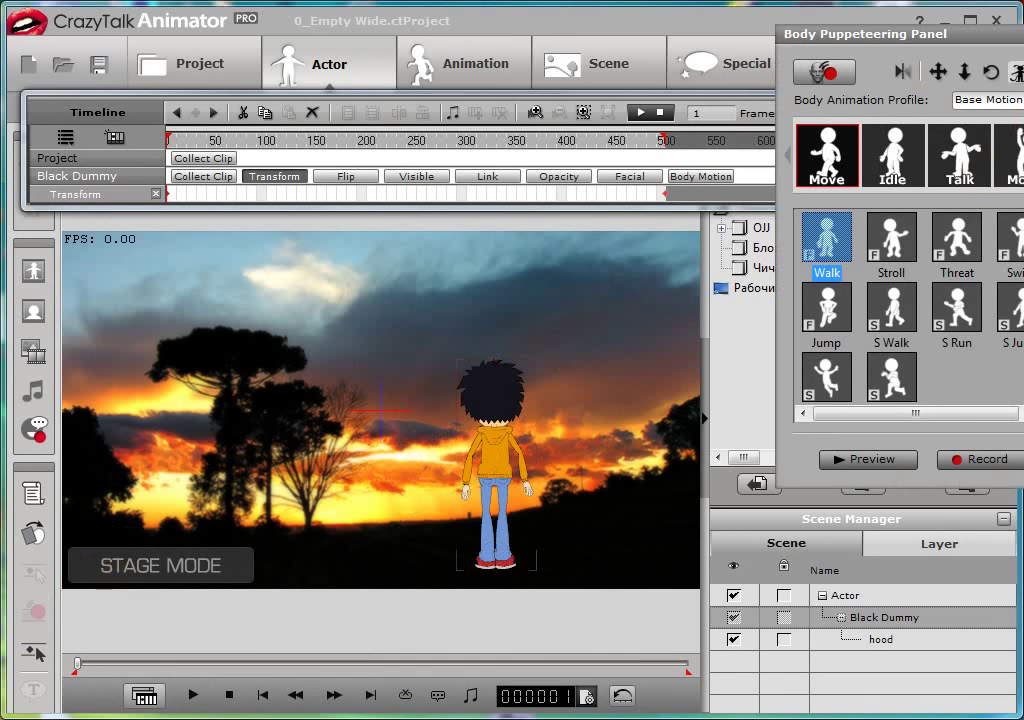
pyautogui.moveTo(1012, 42)
pyautogui.mouseDown()
pyautogui.moveTo(790, 125)
pyautogui.moveTo(823, 121)
pyautogui.mouseUp()
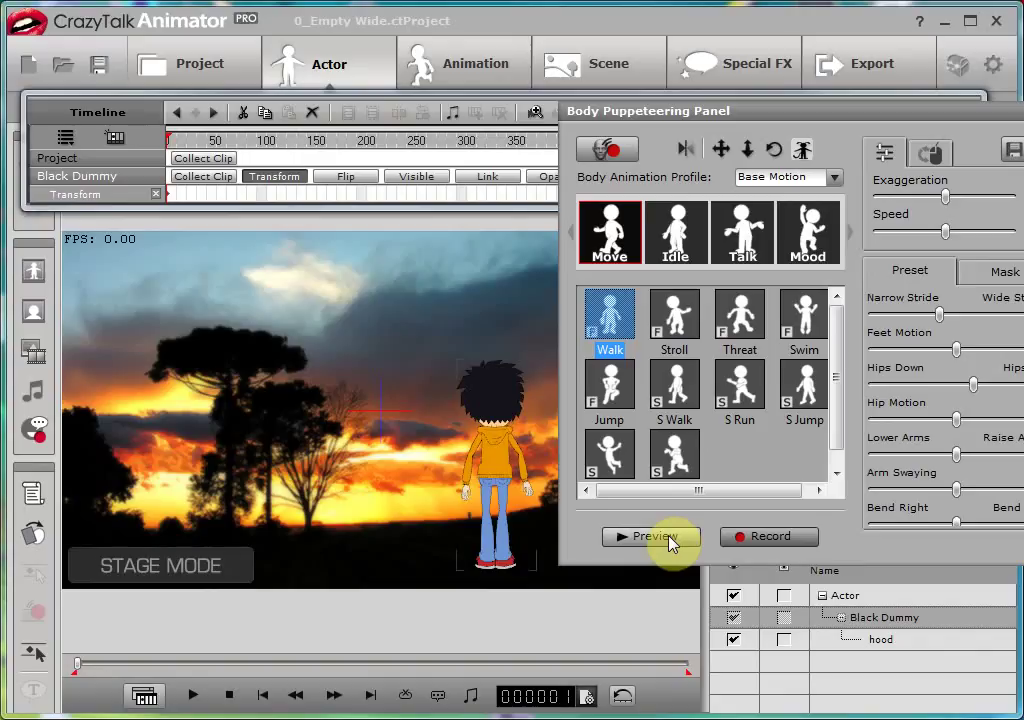
pyautogui.click(670, 539)
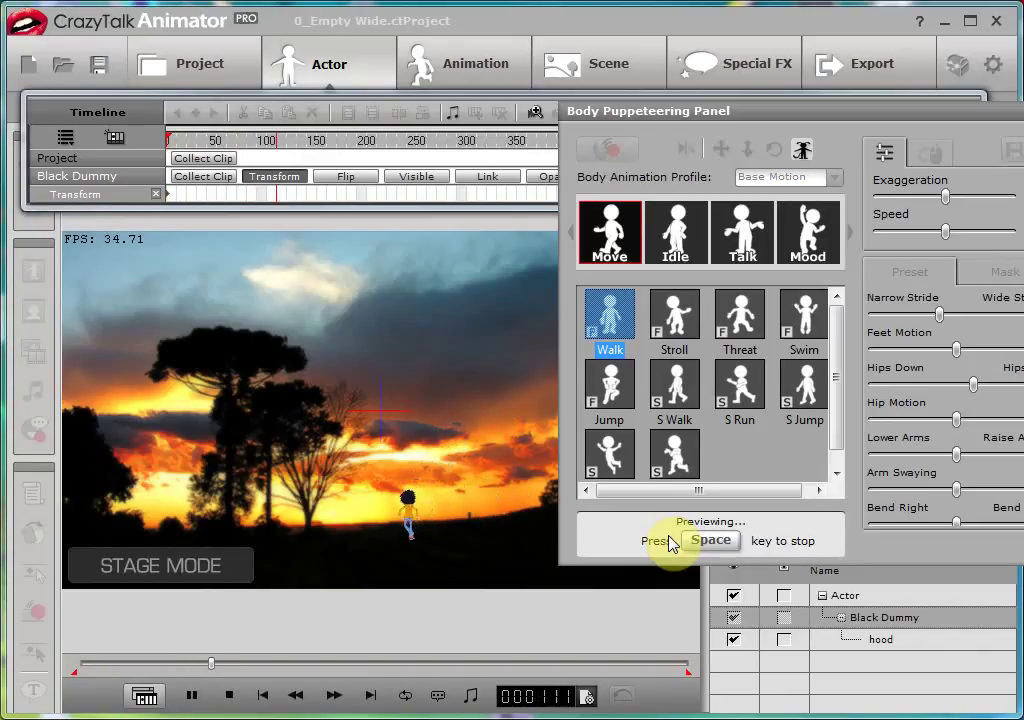
pyautogui.press('space')
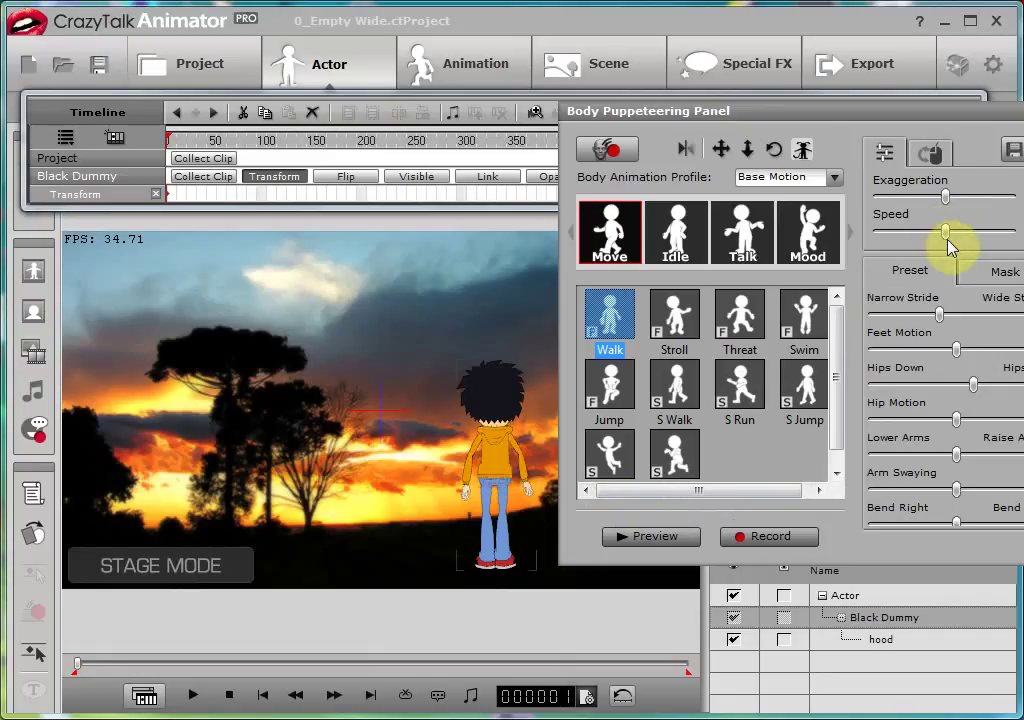
pyautogui.moveTo(945, 232)
pyautogui.mouseDown()
pyautogui.moveTo(890, 232)
pyautogui.moveTo(973, 232)
pyautogui.mouseUp()
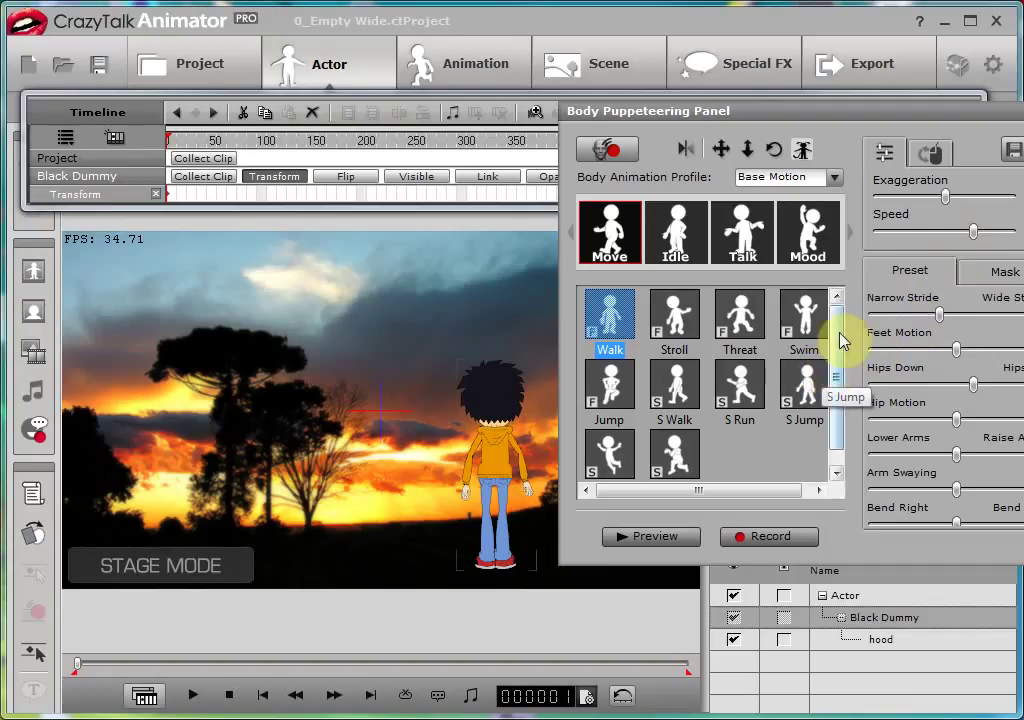
pyautogui.press('space')
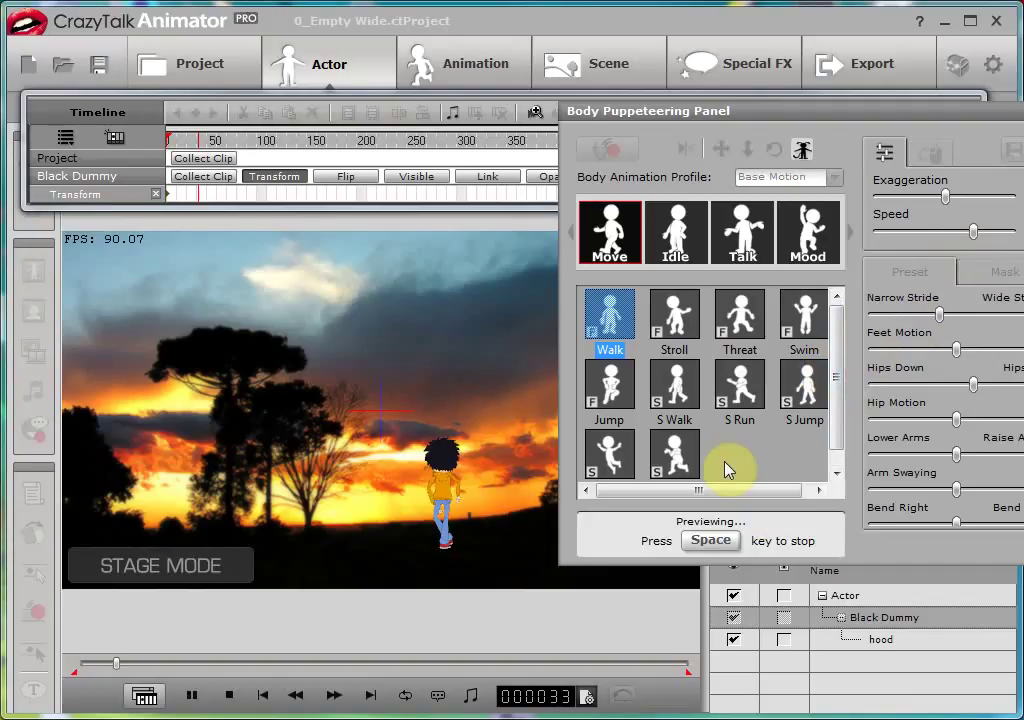
pyautogui.press('space')
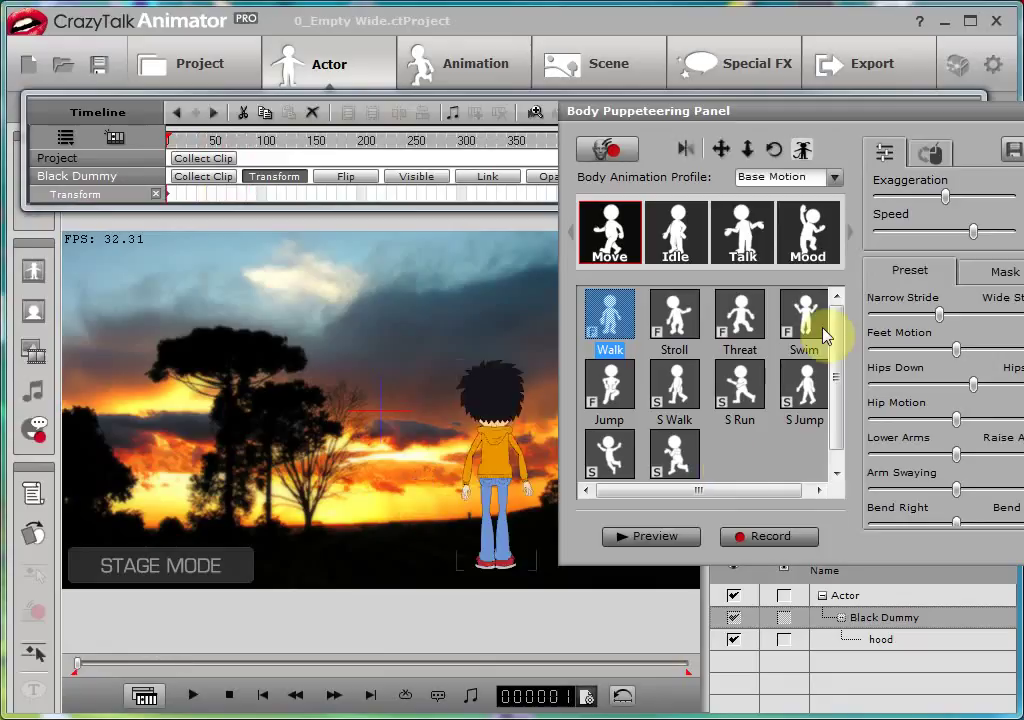
pyautogui.press('Escape')
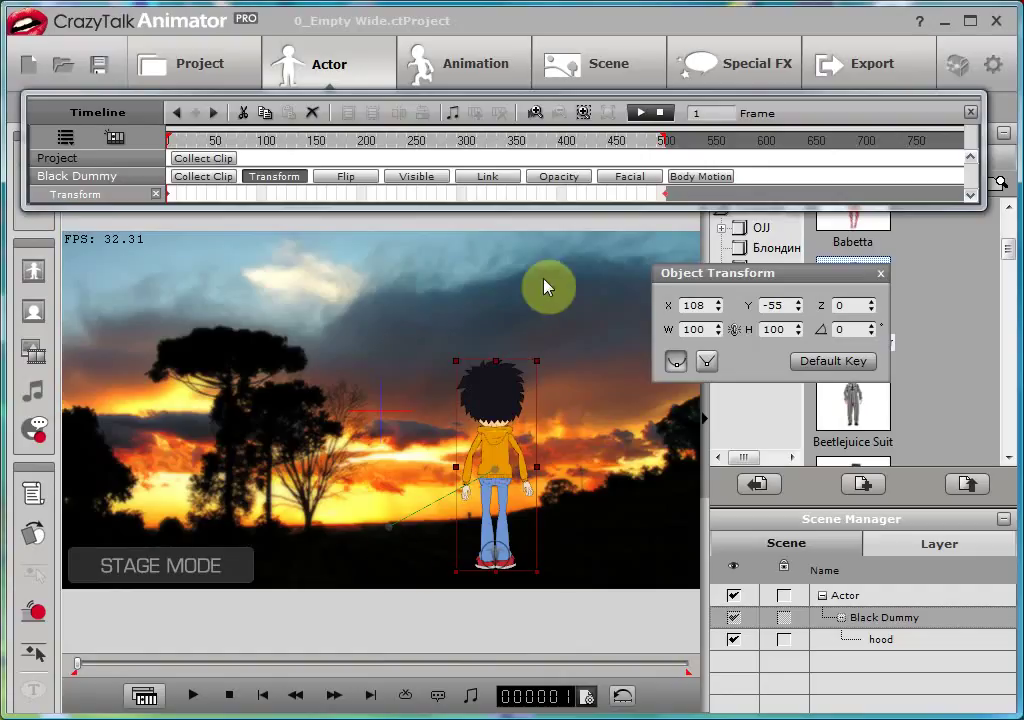
# Show Black Dummy's Opacity track and key full opacity at frame 366
pyautogui.click(359, 145)
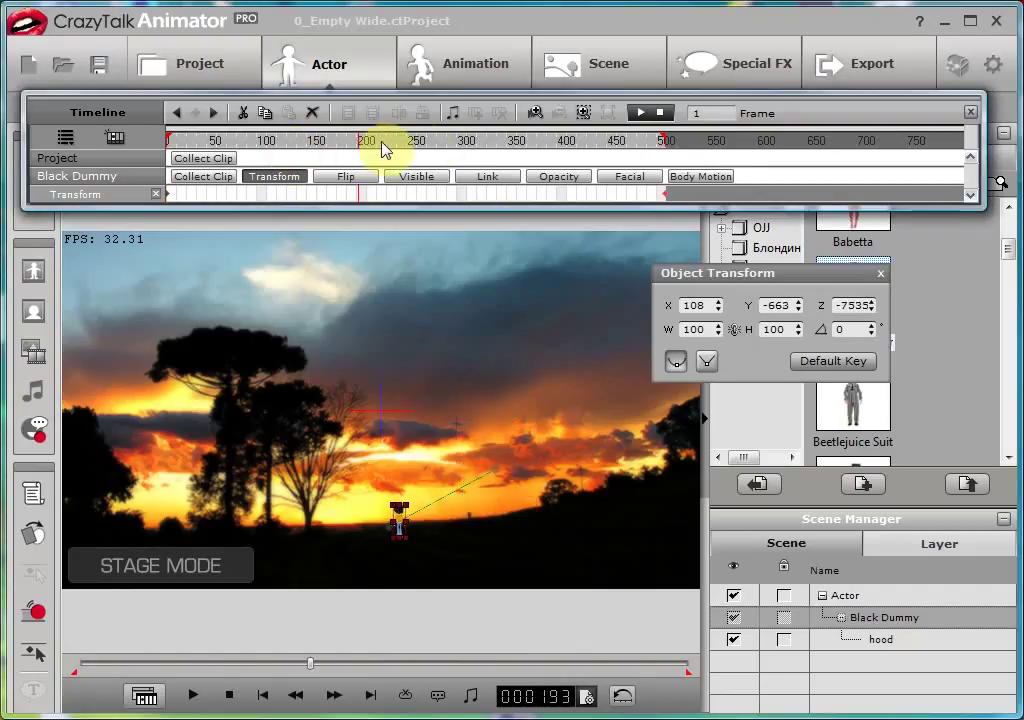
pyautogui.moveTo(381, 149); pyautogui.dragTo(534, 151)
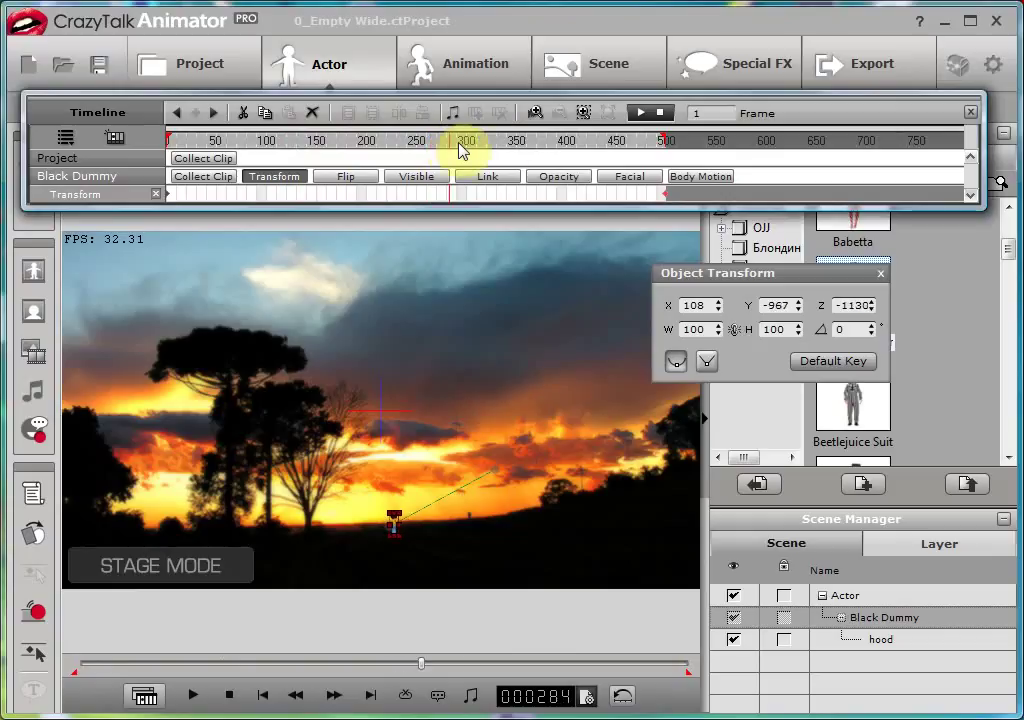
pyautogui.click(563, 180)
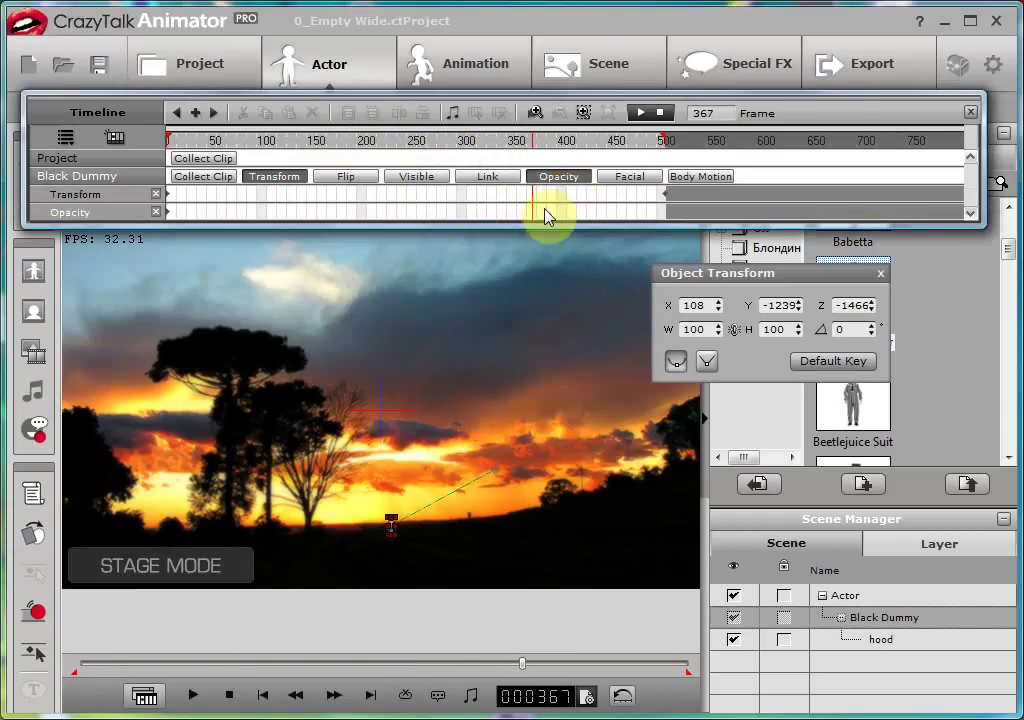
pyautogui.press('Left')
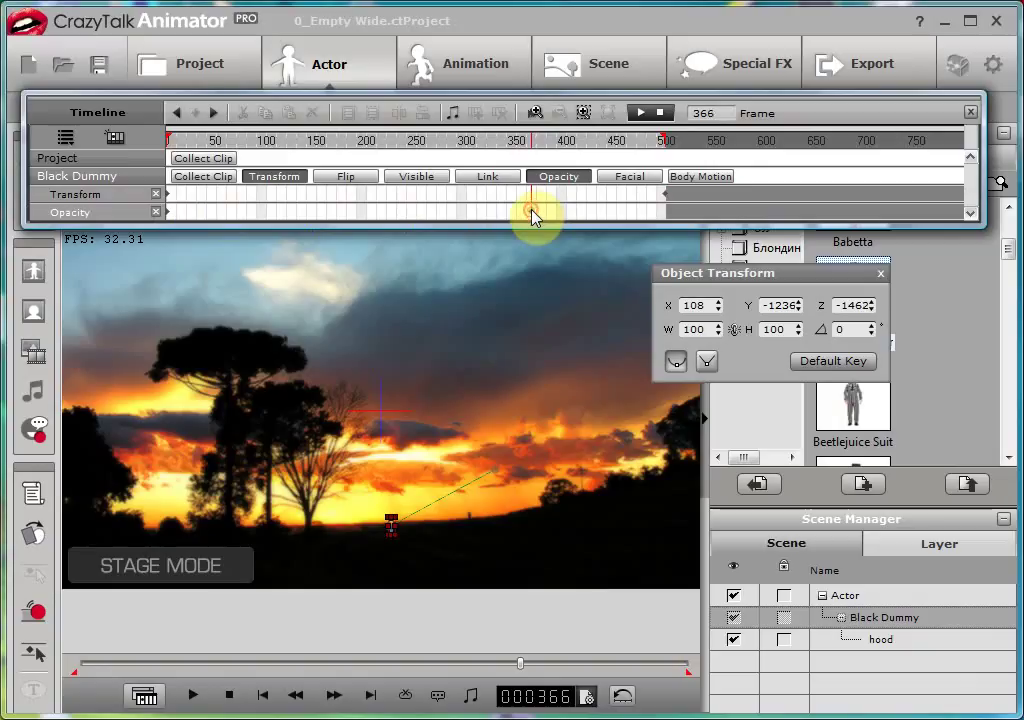
pyautogui.click(532, 213)
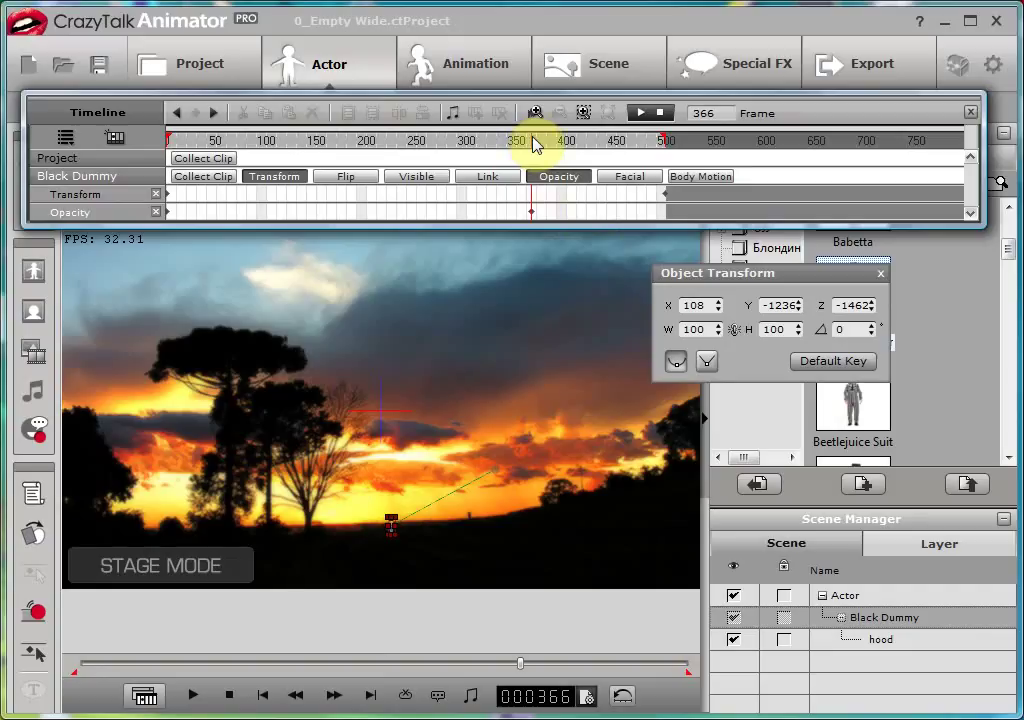
# Set Black Dummy's opacity to 0 at frame 500
pyautogui.moveTo(535, 145); pyautogui.dragTo(668, 141)
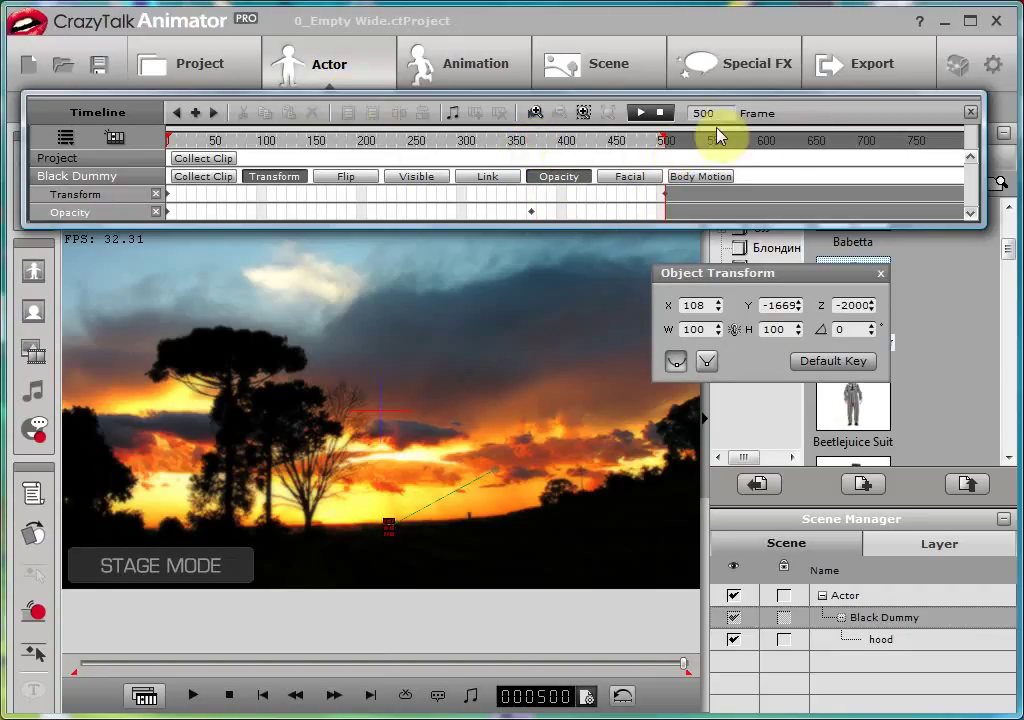
pyautogui.moveTo(814, 113); pyautogui.dragTo(809, 212)
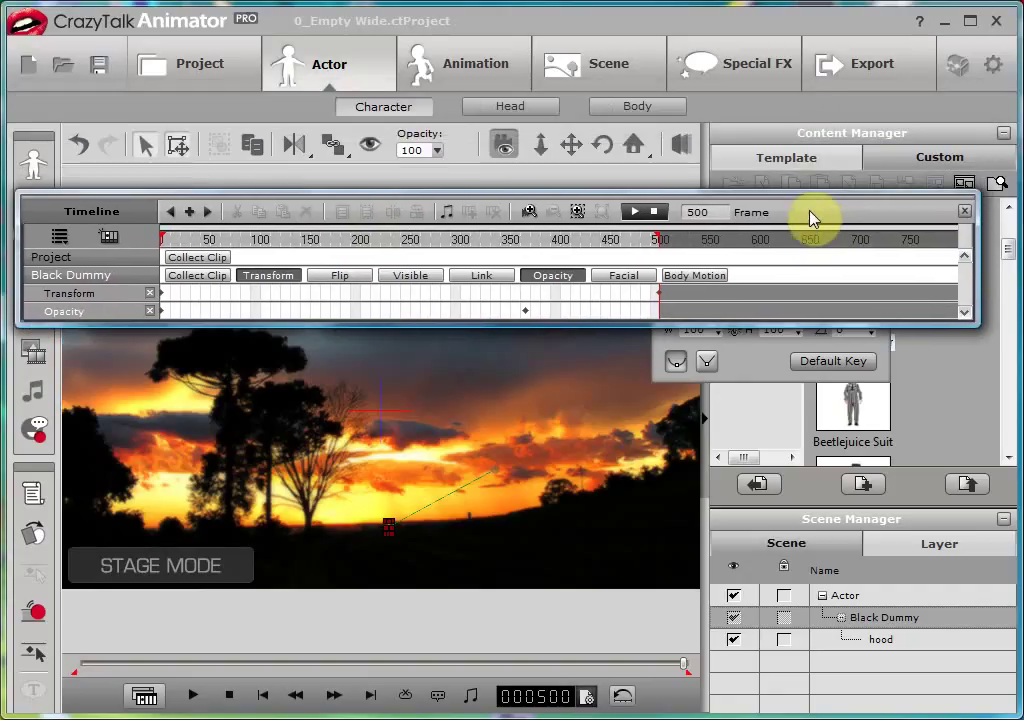
pyautogui.click(439, 152)
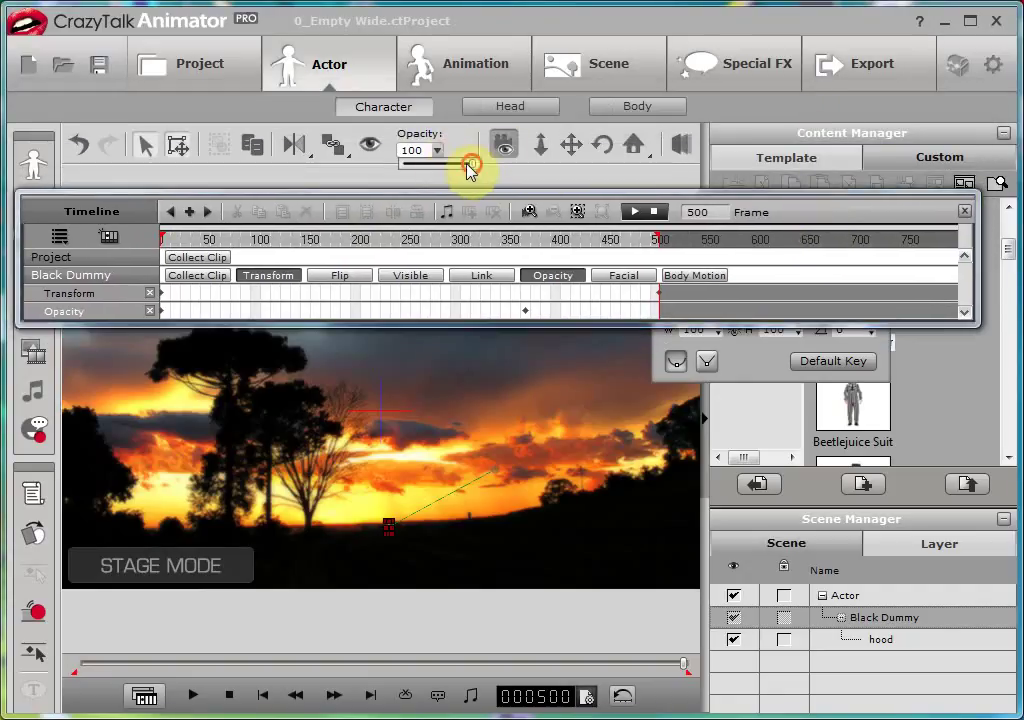
pyautogui.moveTo(472, 166); pyautogui.dragTo(343, 171)
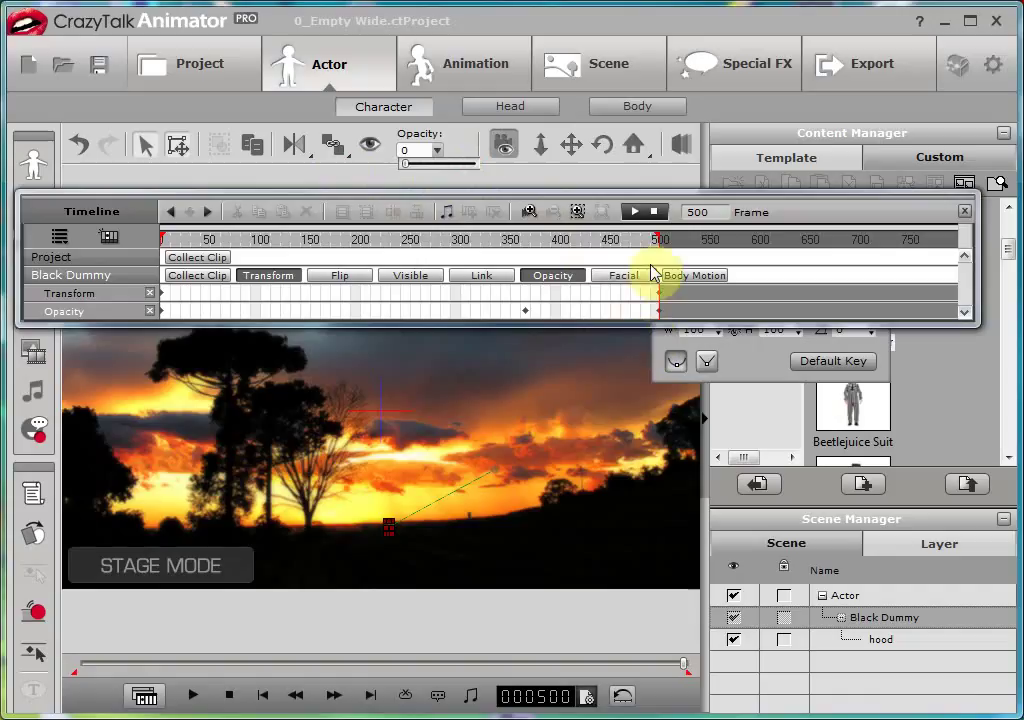
# Check the fade around frame 303, then return to frame 1
pyautogui.moveTo(649, 247); pyautogui.dragTo(461, 245)
pyautogui.click(342, 607)
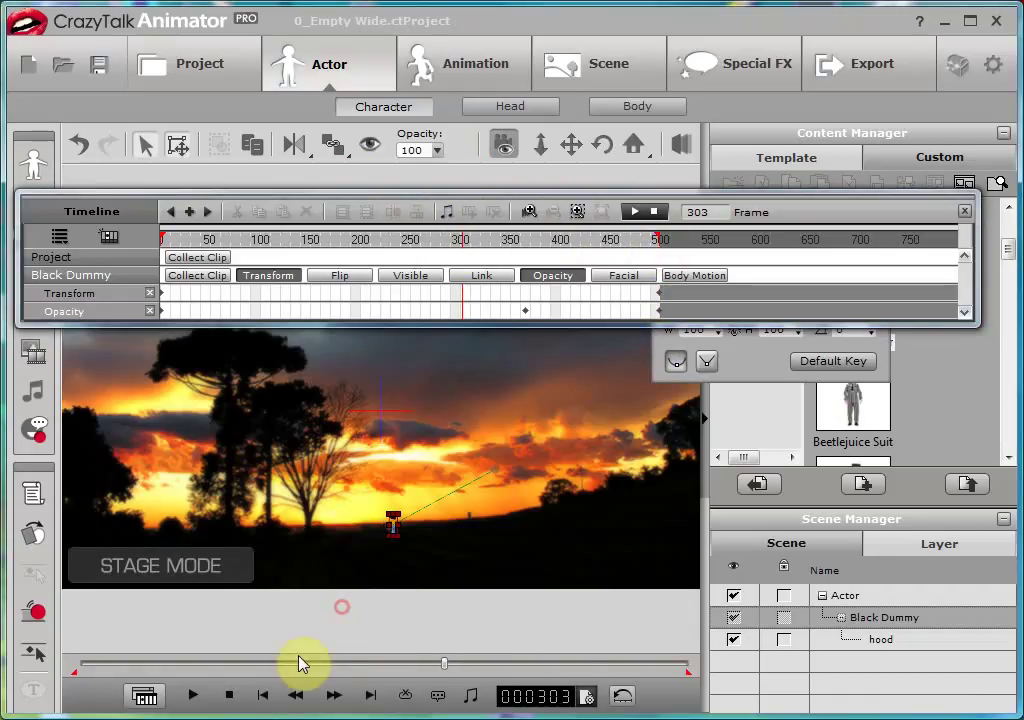
pyautogui.click(229, 695)
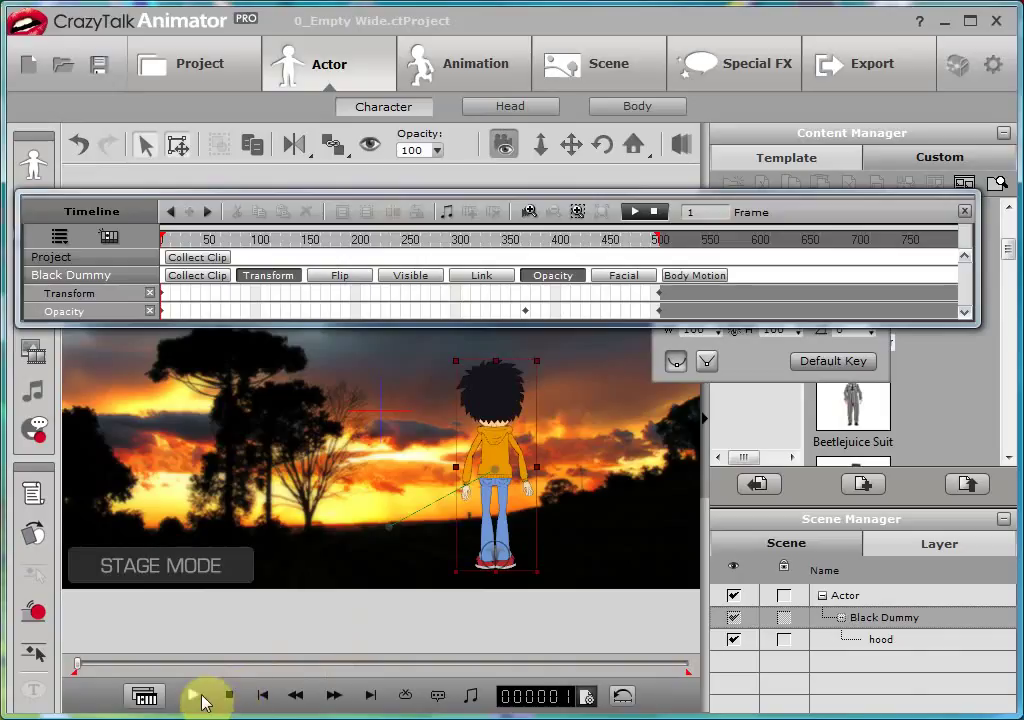
pyautogui.click(196, 697)
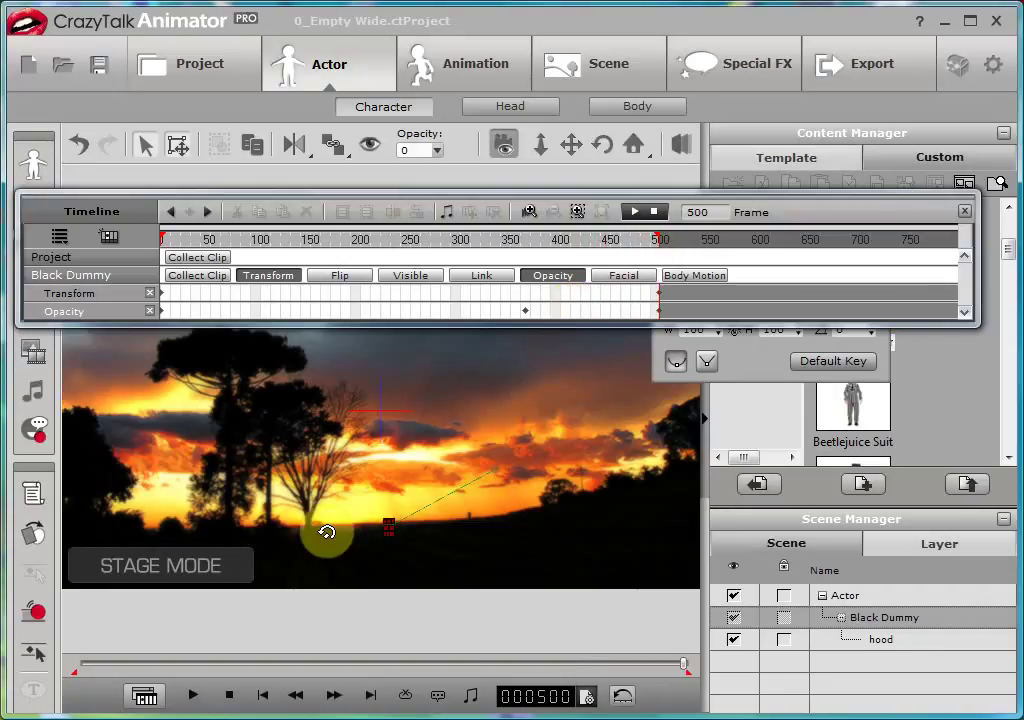
pyautogui.click(231, 695)
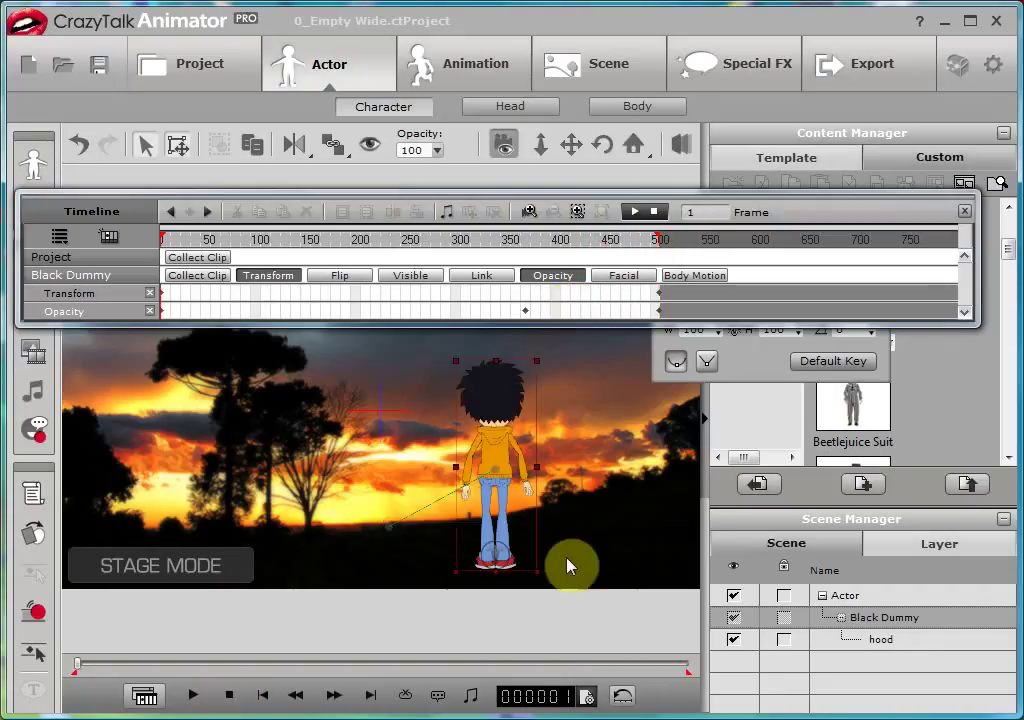